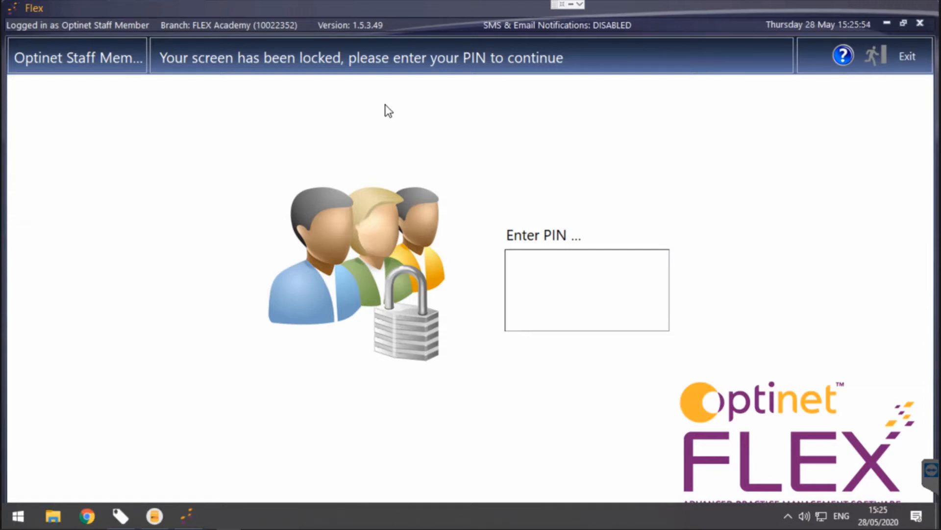
Step: Unlock Optinet FLEX with the staff PIN and open the Menu dropdown
left_click(576, 270)
type("••")
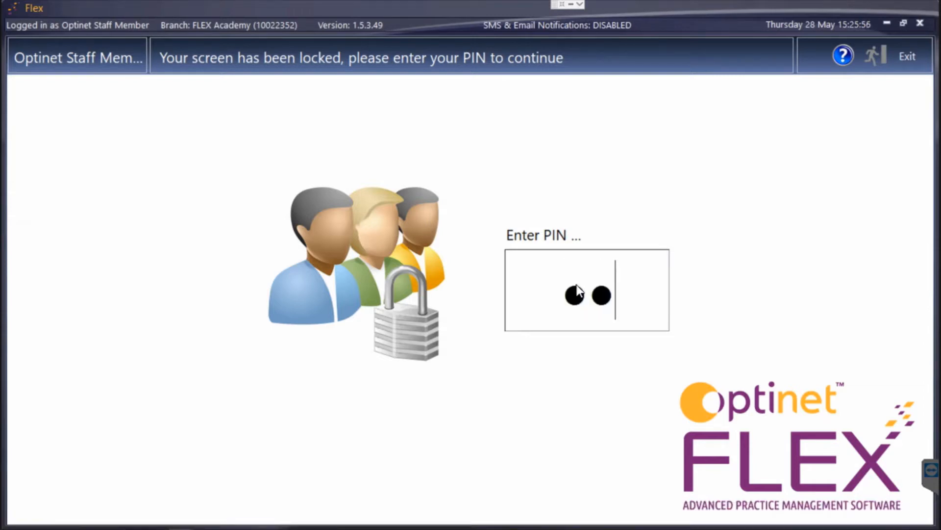
left_click(902, 55)
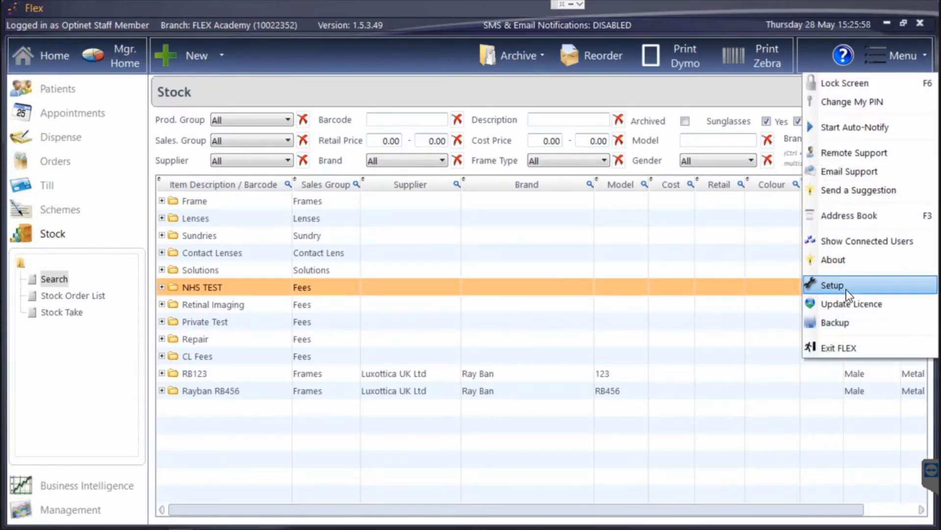
Step: Go to Setup > Stock to show the stock settings, muting the computer's sound
left_click(846, 289)
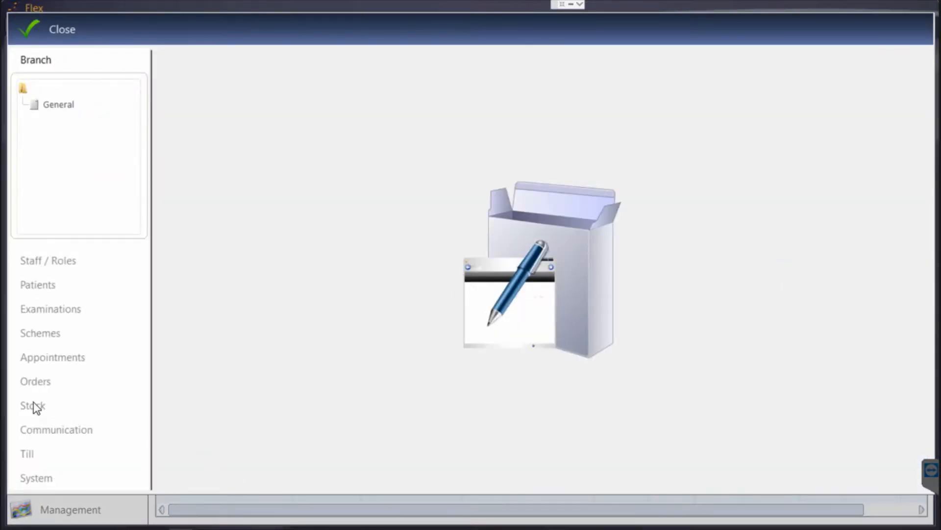
left_click(32, 406)
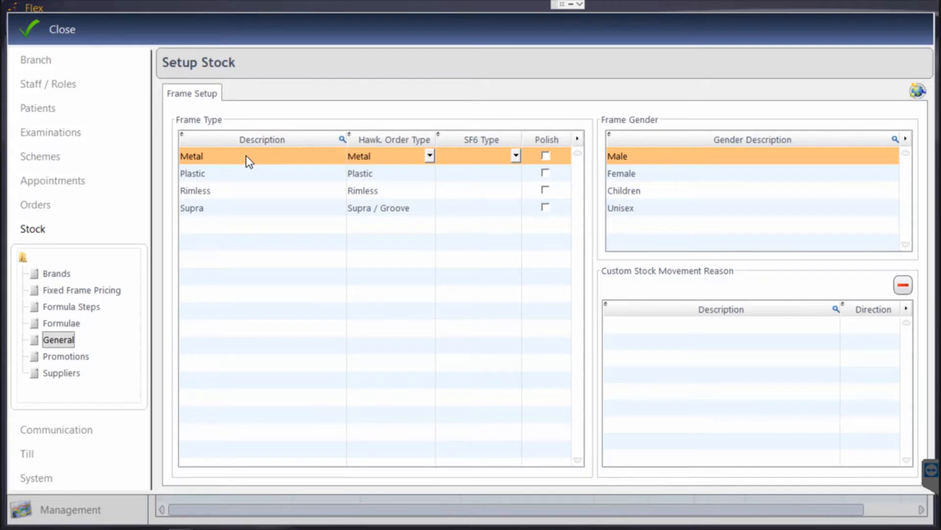
key("XF86AudioMute")
Step: Add 'CG Example' as a new brand at the end of the Brands list, after Zips
left_click(57, 274)
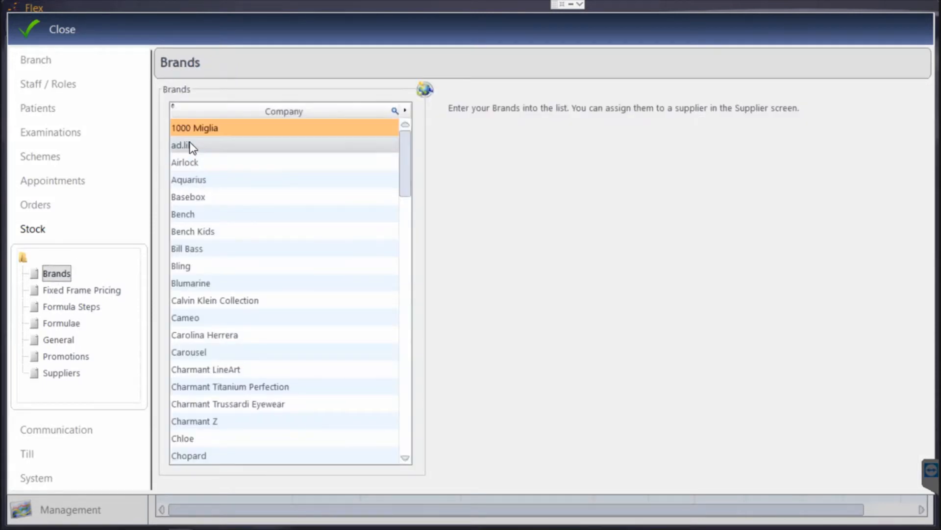
scroll(223, 208, "down", 12)
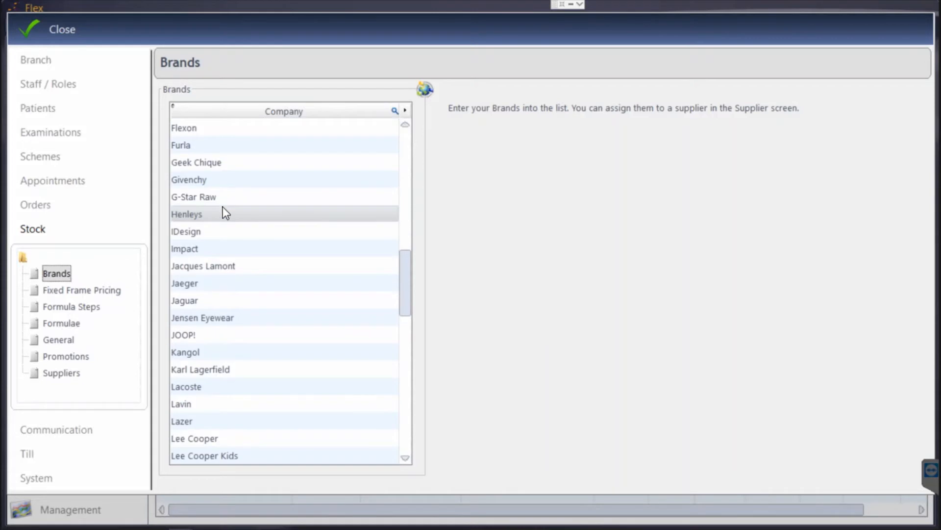
scroll(223, 207, "down", 15)
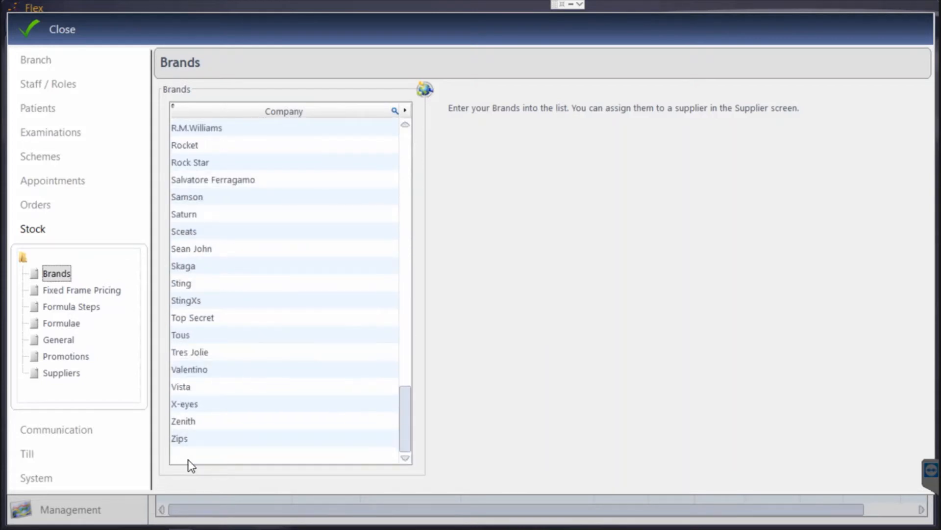
left_click(188, 456)
type("CG Example")
left_click(258, 372)
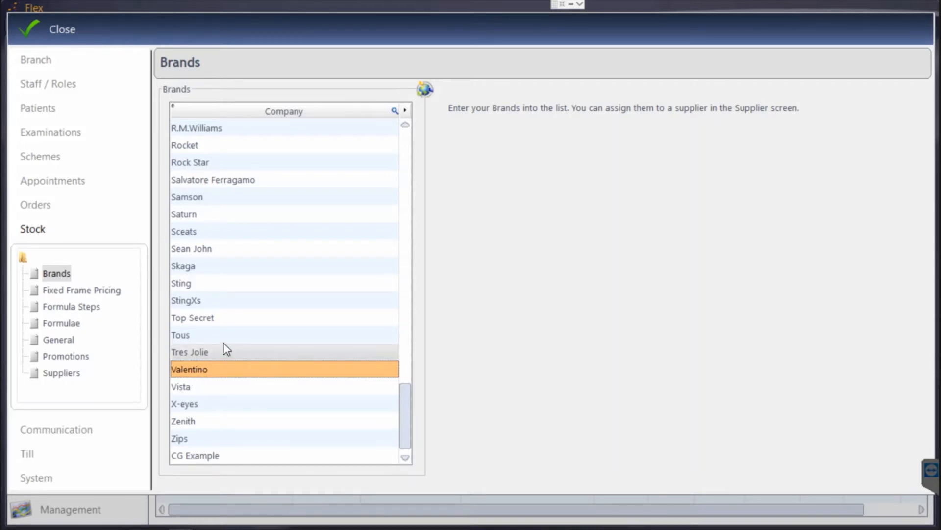
scroll(225, 349, "up", 20)
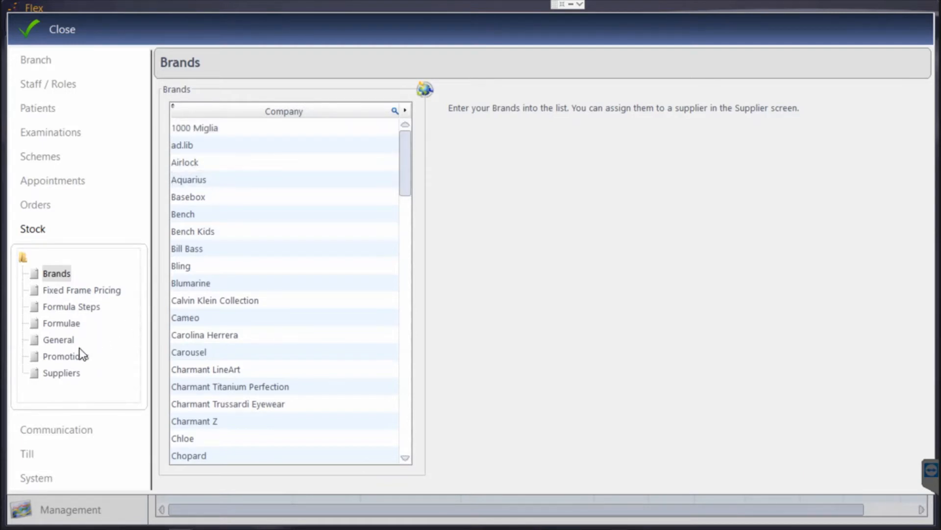
Step: From the Suppliers list, start a new supplier, view its Ordering tab, then cancel it unsaved
left_click(61, 373)
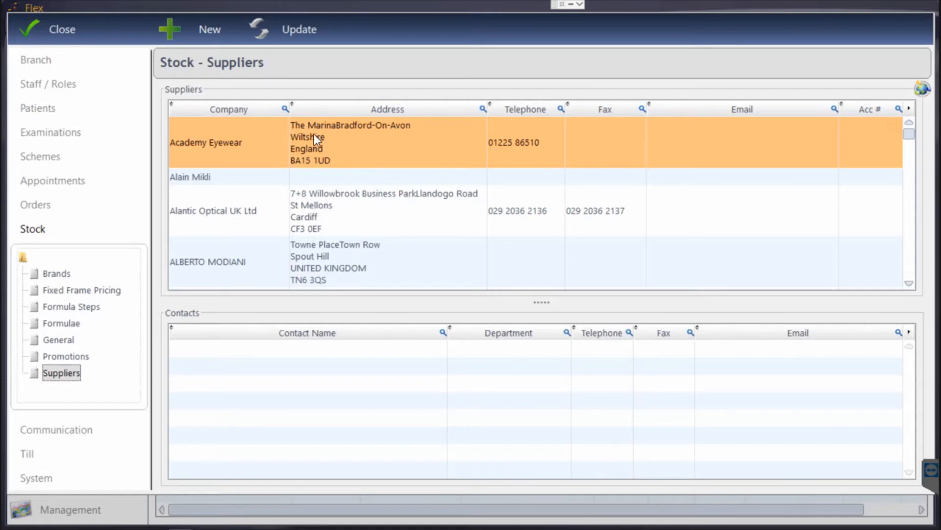
left_click(211, 32)
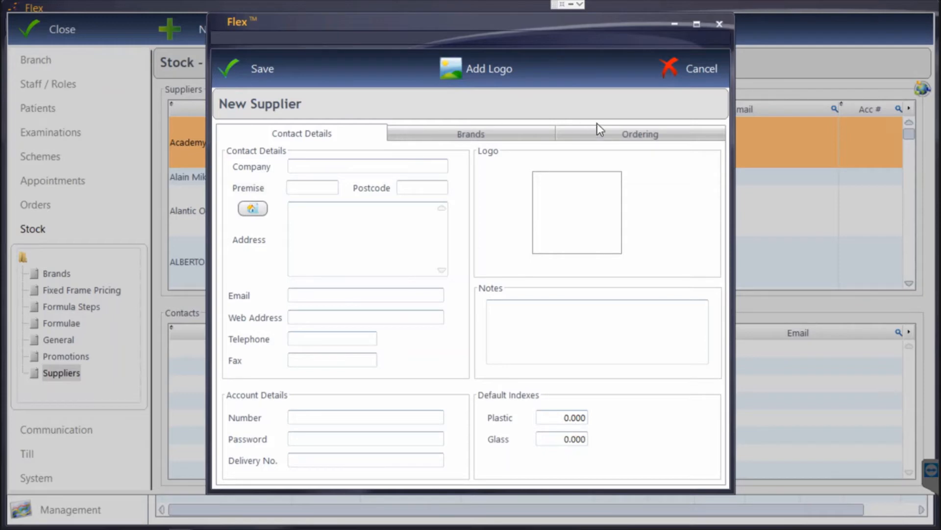
left_click(612, 140)
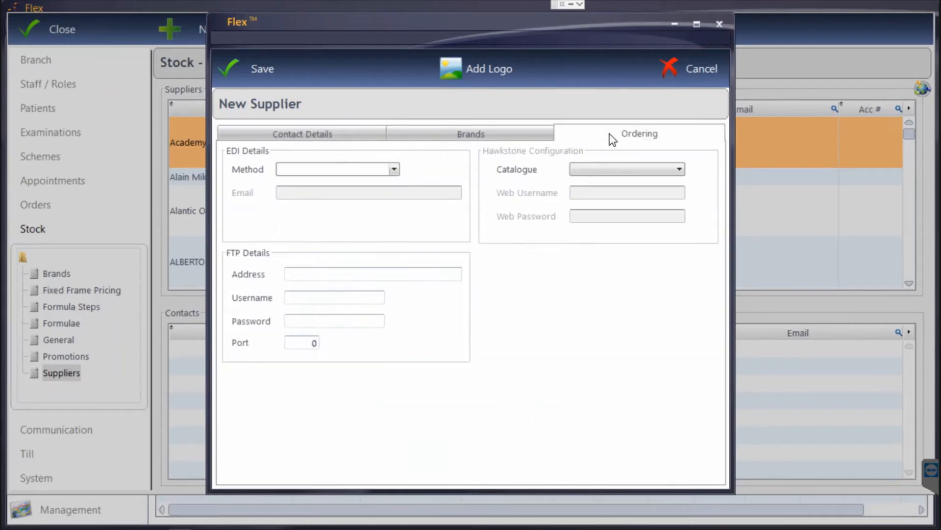
left_click(664, 70)
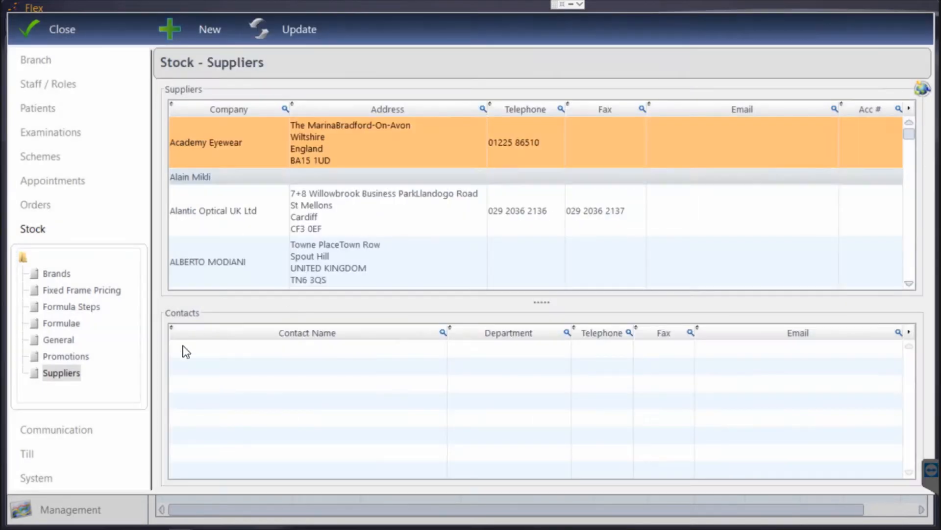
Step: On the Promotions page, start a new promotion and cancel it, then go to Formulae
left_click(51, 273)
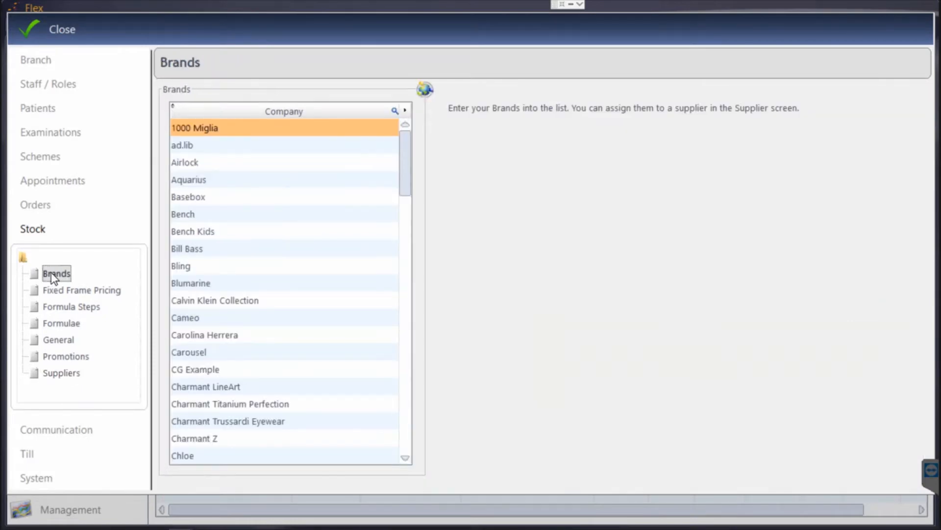
left_click(72, 355)
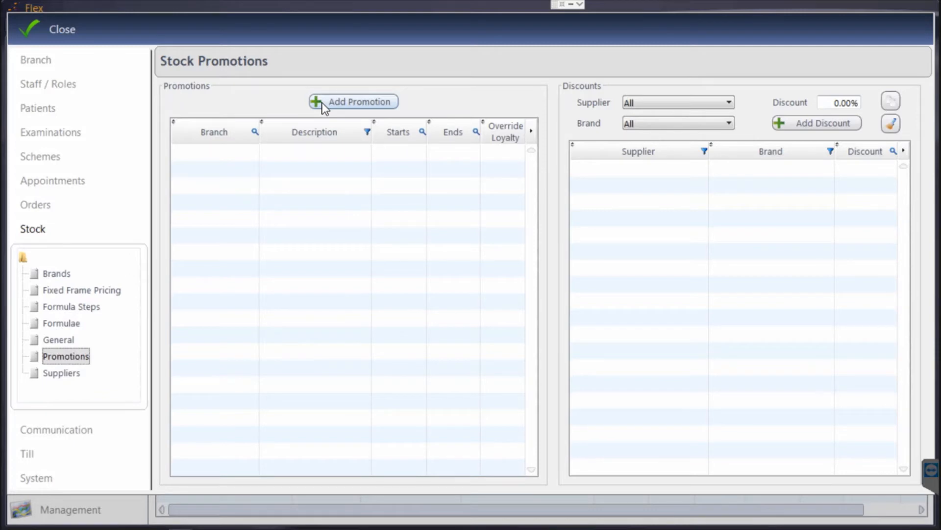
left_click(363, 108)
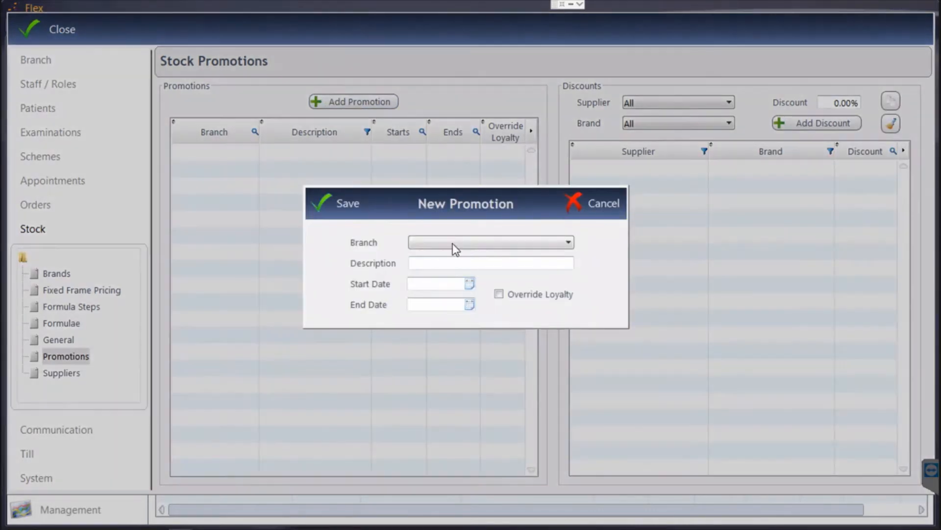
left_click(604, 201)
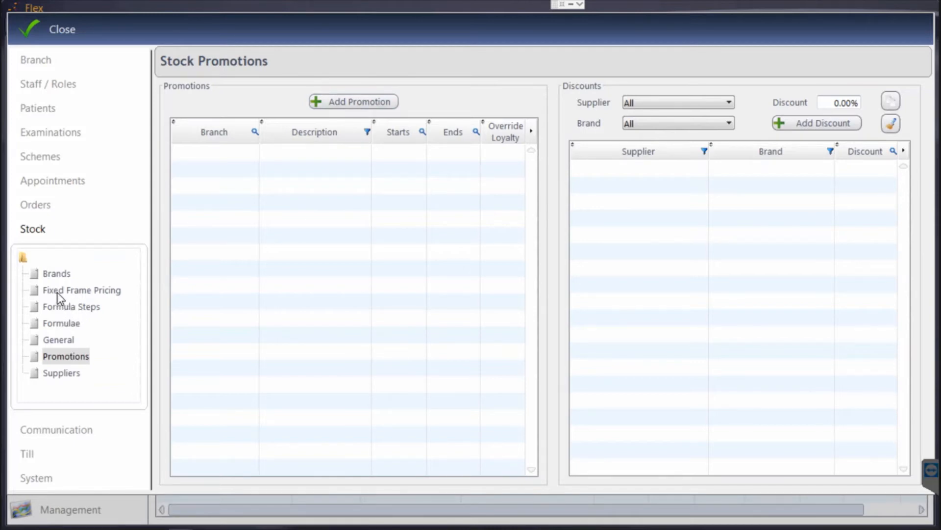
left_click(60, 324)
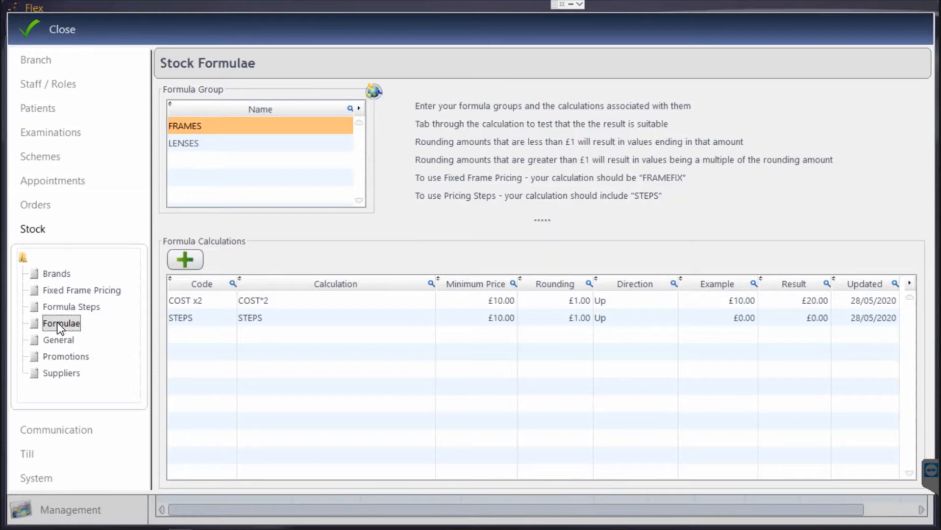
Step: Glance at the LENSES group, then add a blank calculation row to FRAMES
left_click(207, 142)
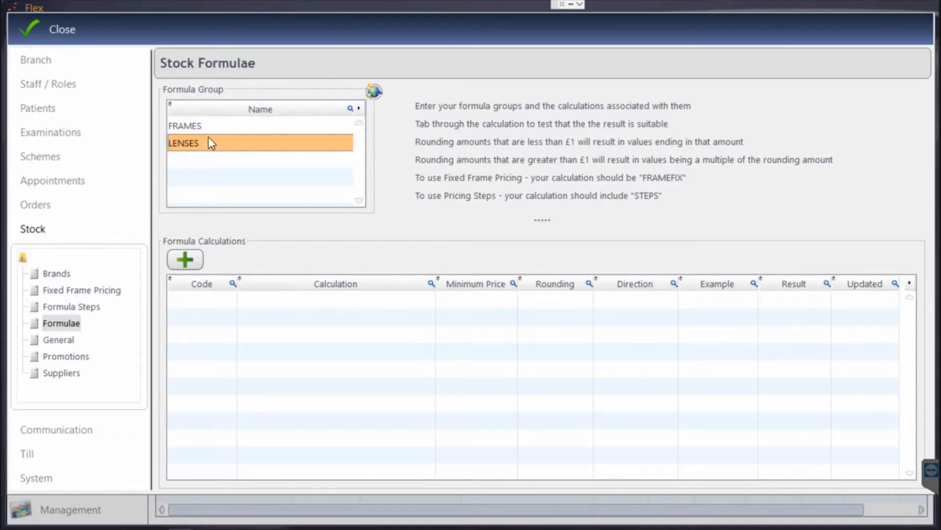
left_click(211, 129)
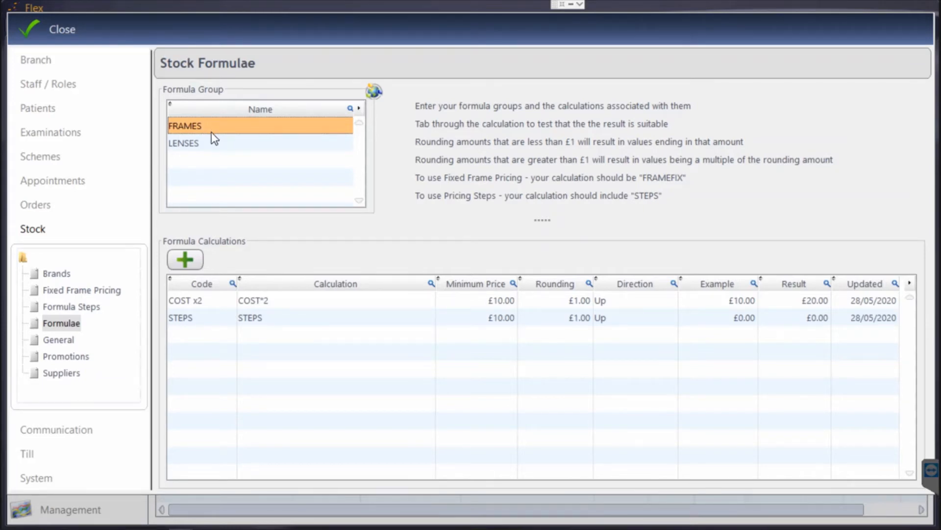
left_click(183, 259)
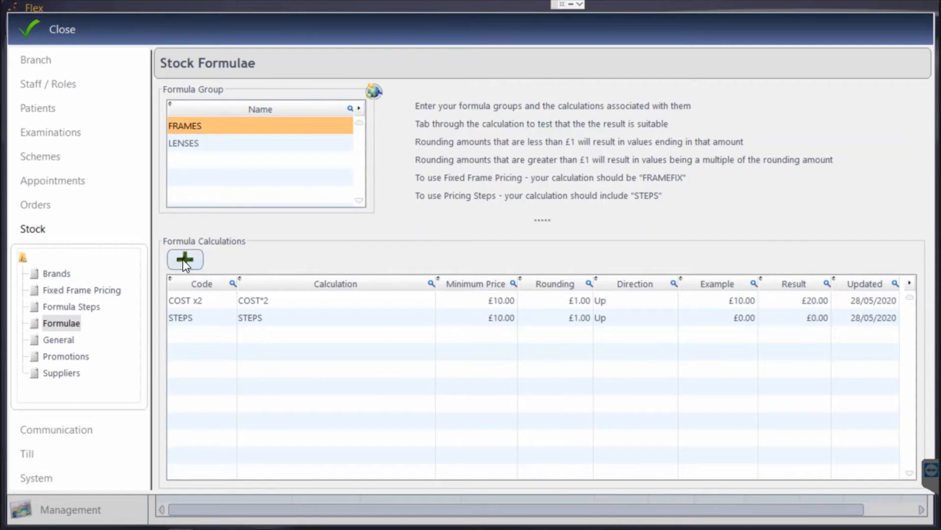
Step: Name the new FRAMES calculation 'COST x3' with the formula COST*3+10
left_click(197, 332)
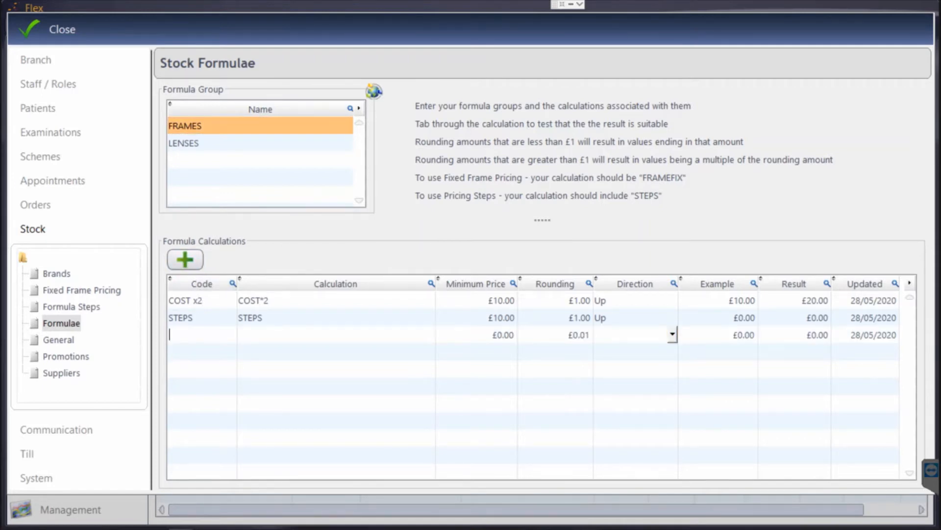
type("COST x3")
key("Tab")
type("COST8")
key("BackSpace")
type("*3+10")
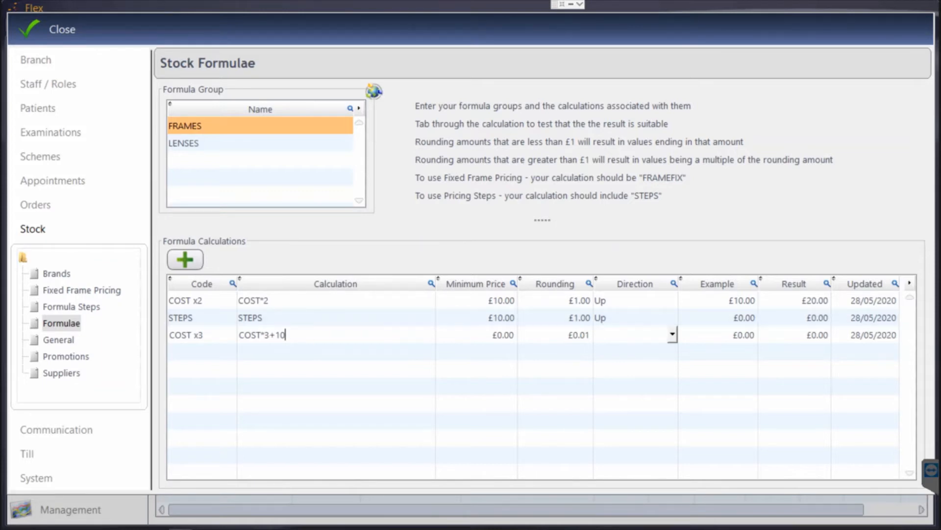
Step: Give COST x3 a £20 minimum price and rounding of 1, rounding Up
key("Tab")
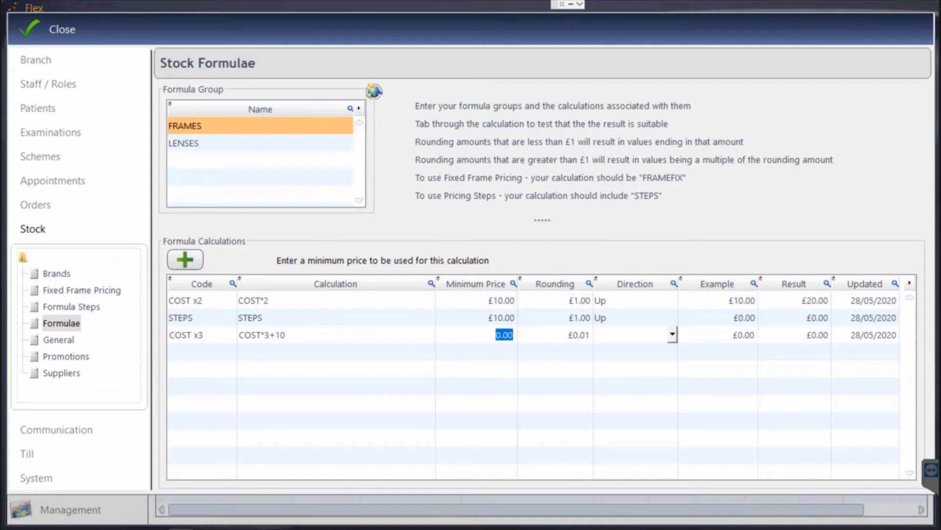
type("20")
key("shift+Tab")
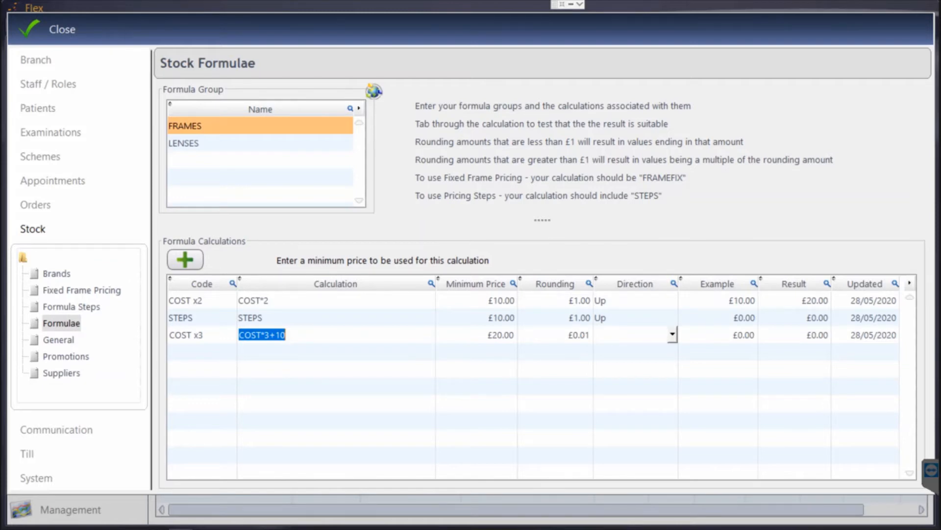
key("Tab")
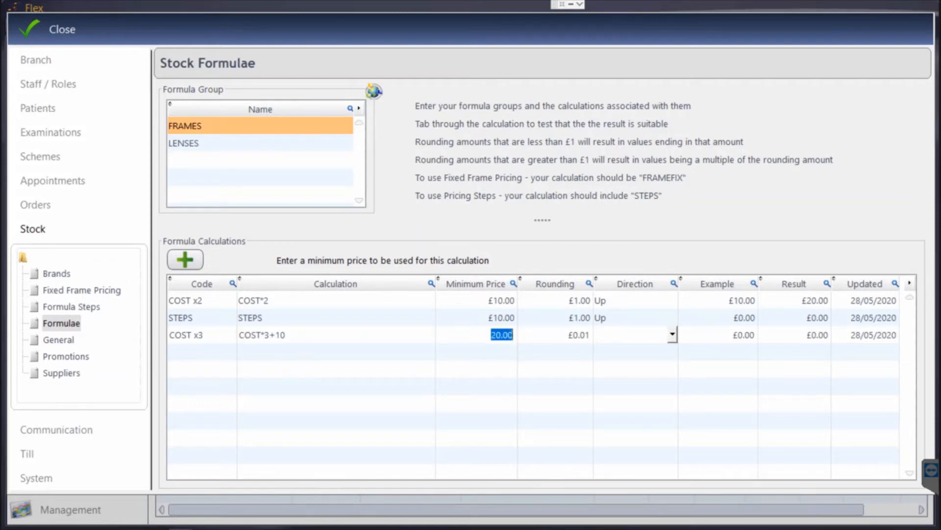
key("Tab")
type("1")
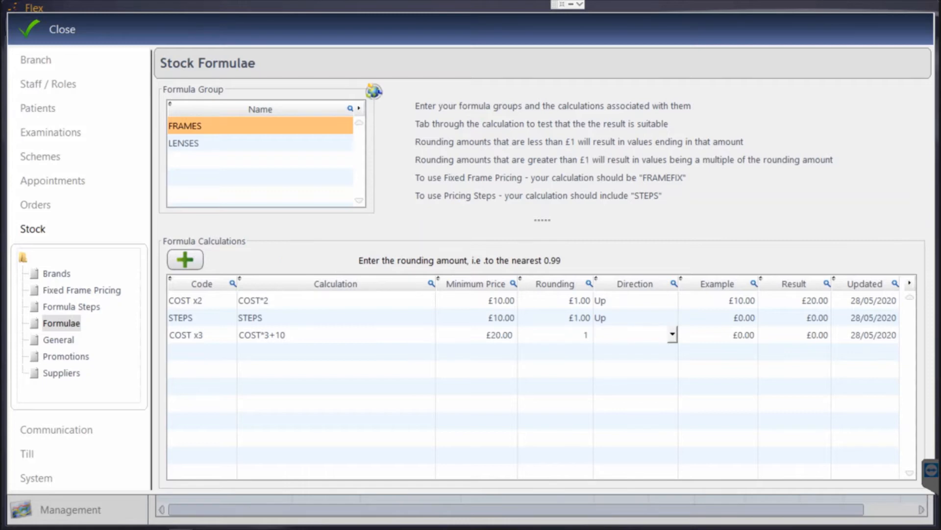
left_click(625, 341)
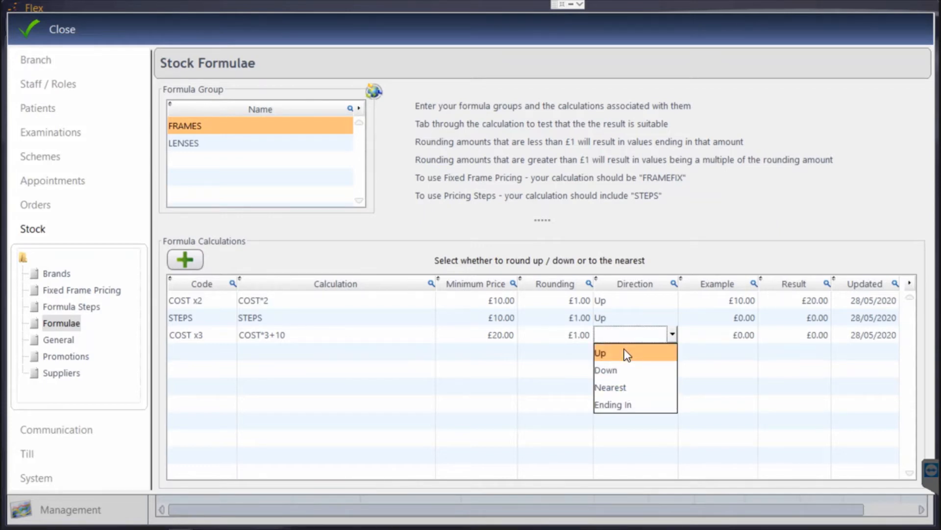
left_click(627, 353)
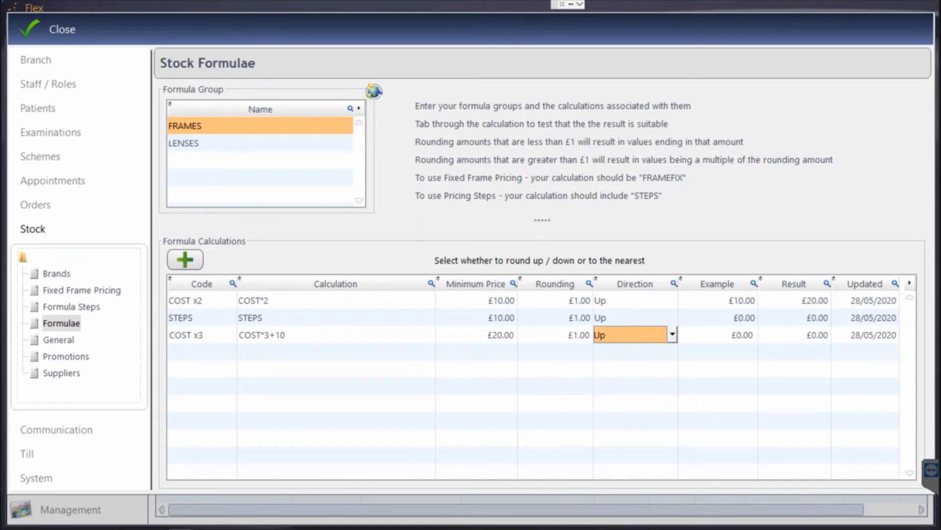
Step: Test COST x3 with a £10.00 example to get £40.00, then select the STEPS row
key("Tab")
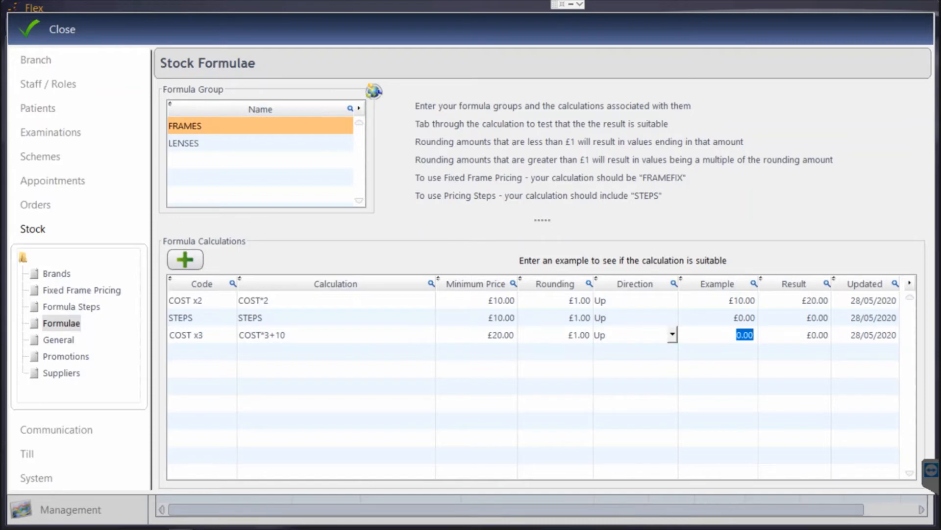
type("10")
key("Tab")
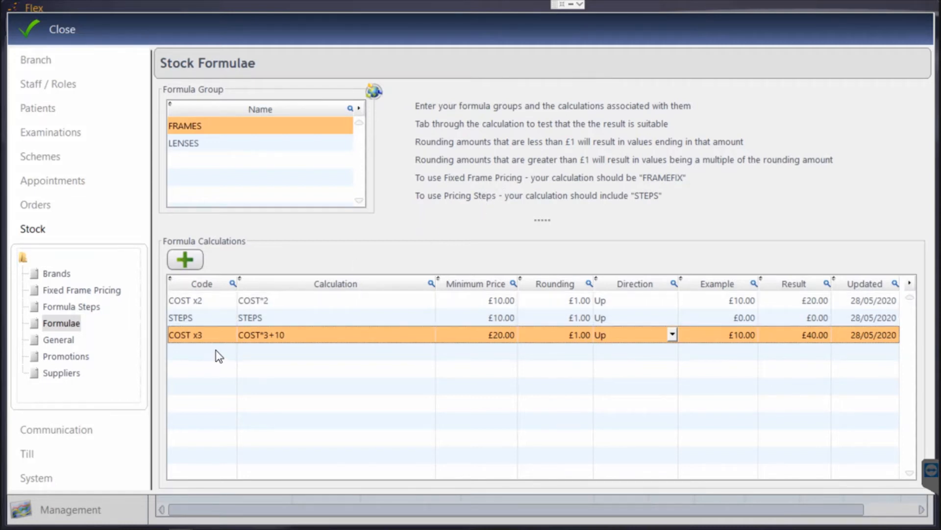
left_click(256, 317)
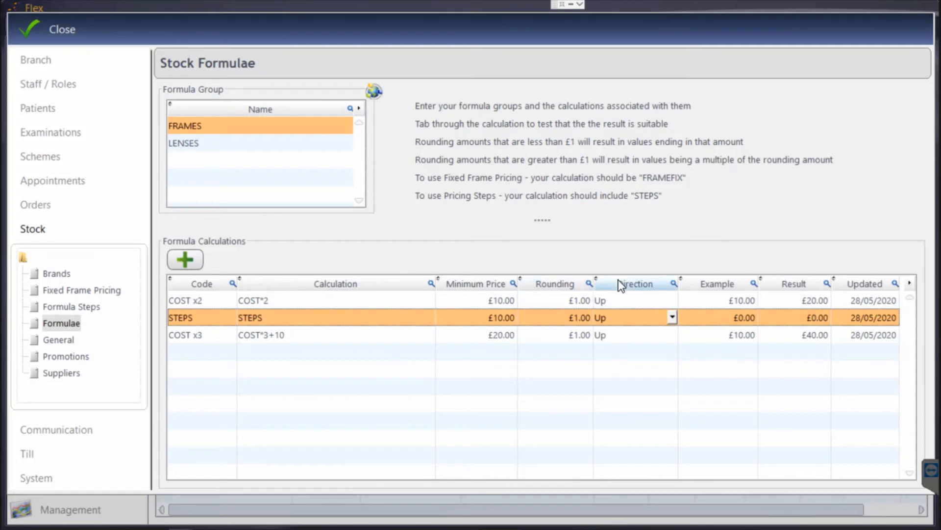
left_click(92, 310)
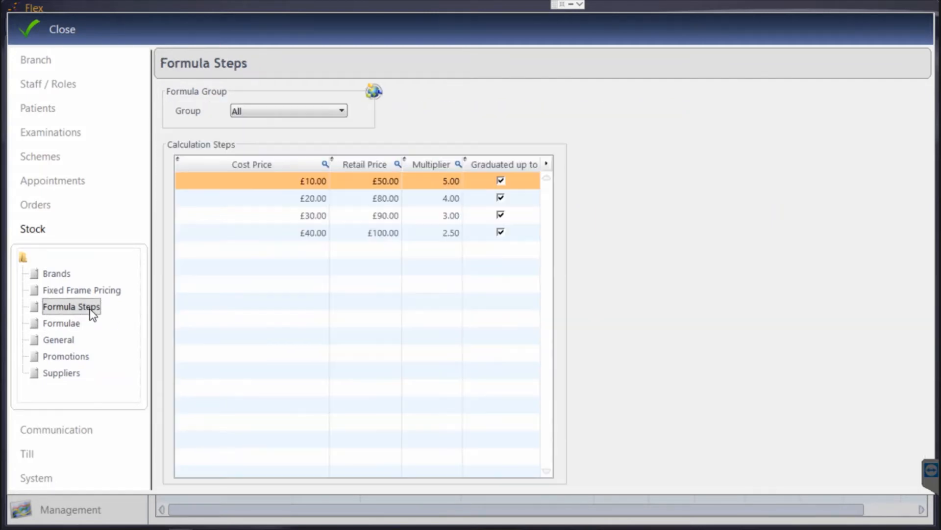
Step: Show FRAMES formula steps and review the £20.00 band: £80.00 retail, 4.00 multiplier
left_click(272, 114)
left_click(264, 138)
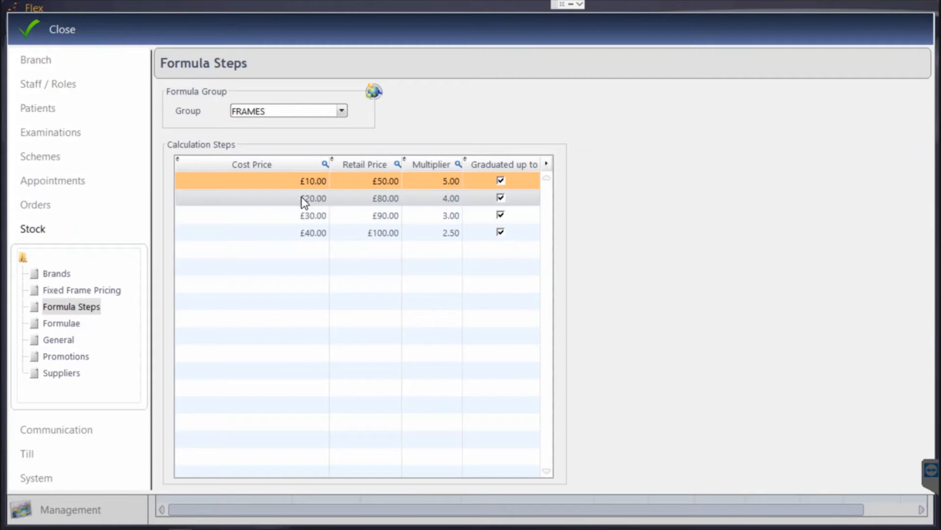
left_click(393, 197)
left_click(388, 198)
left_click(449, 198)
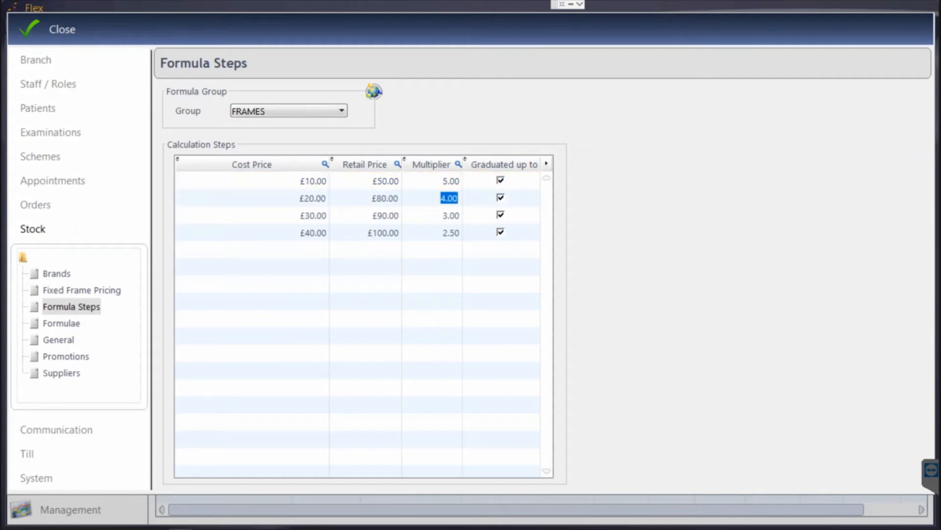
key("Tab")
key("Tab")
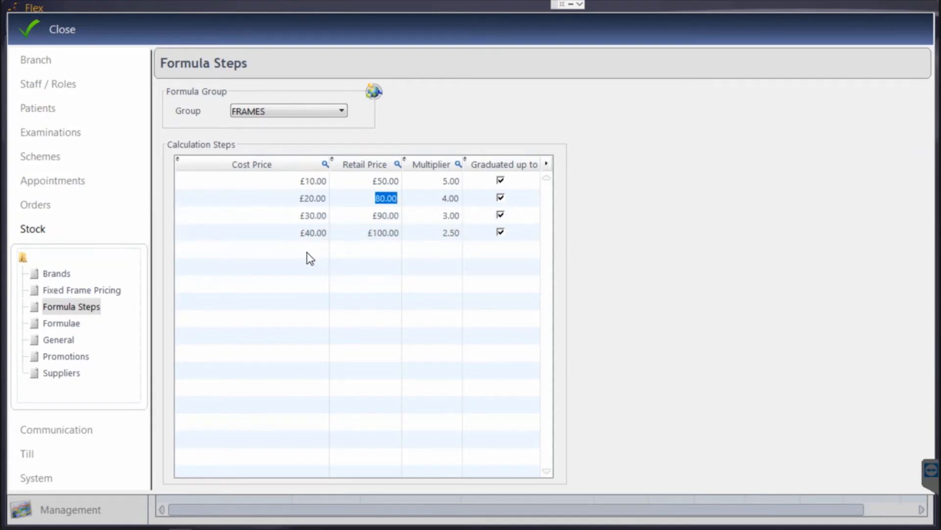
Step: Review the first band (£10.00 cost, 5.00 multiplier, £50.00 retail), then return to Formulae
left_click(313, 181)
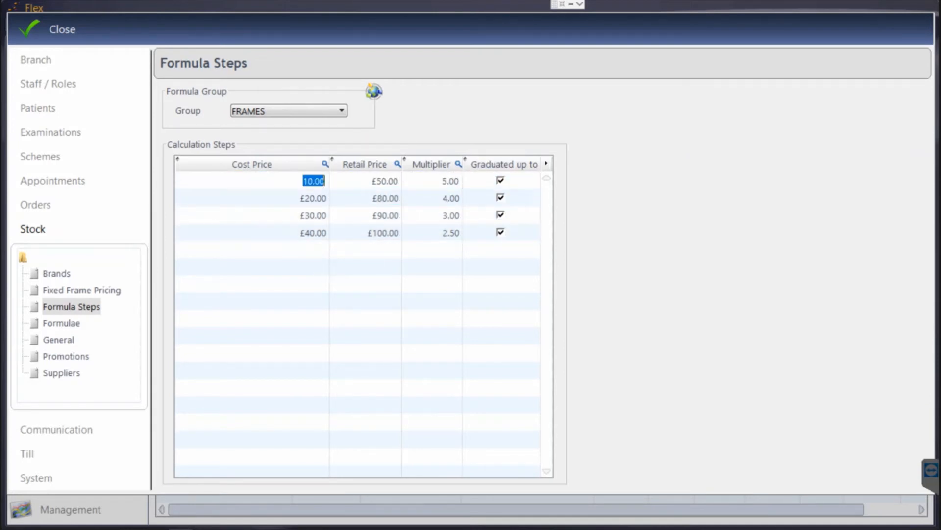
left_click(449, 181)
left_click(386, 181)
left_click(312, 200)
left_click(313, 181)
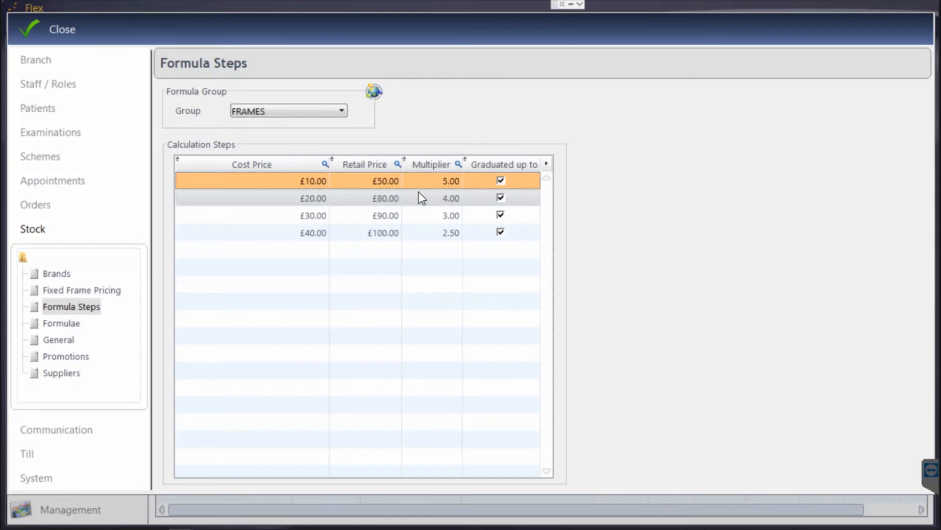
left_click(79, 325)
Step: Inspect the STEPS calculation in Formulae, then move to Fixed Frame Pricing
left_click(359, 318)
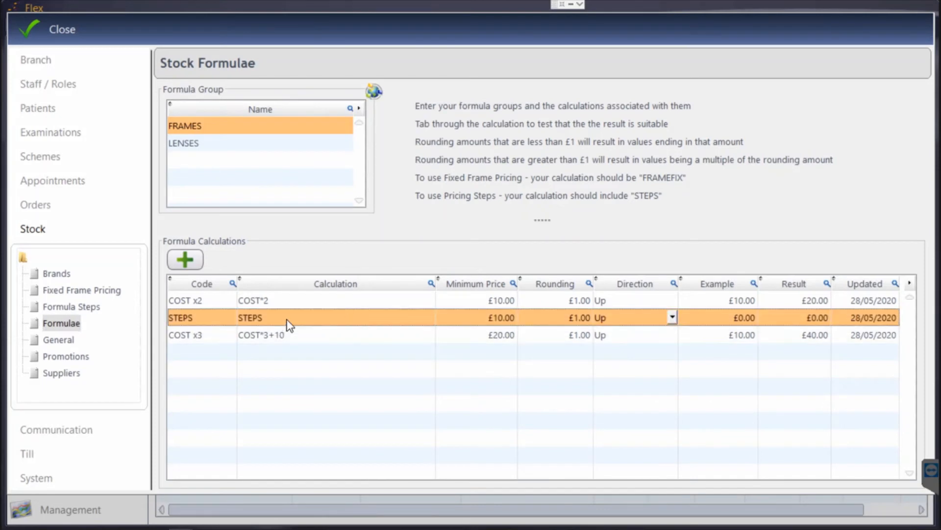
left_click(288, 322)
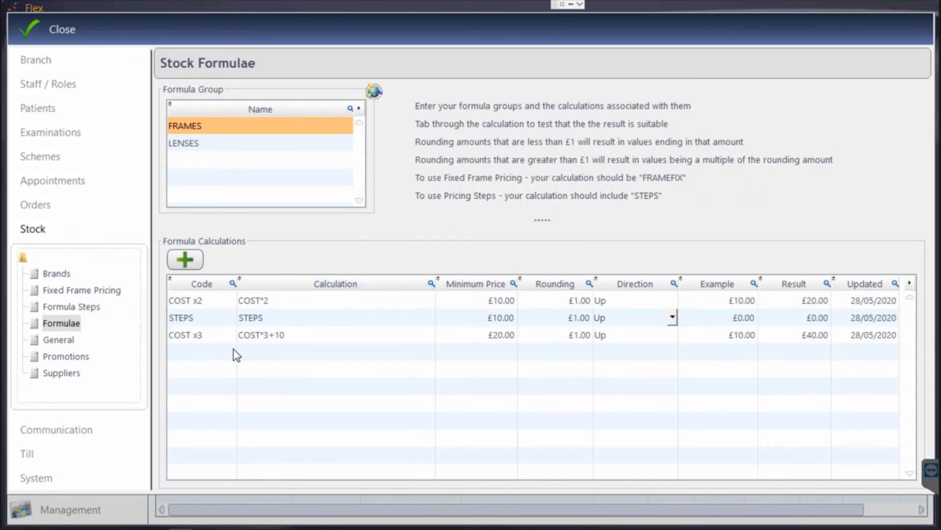
left_click(78, 290)
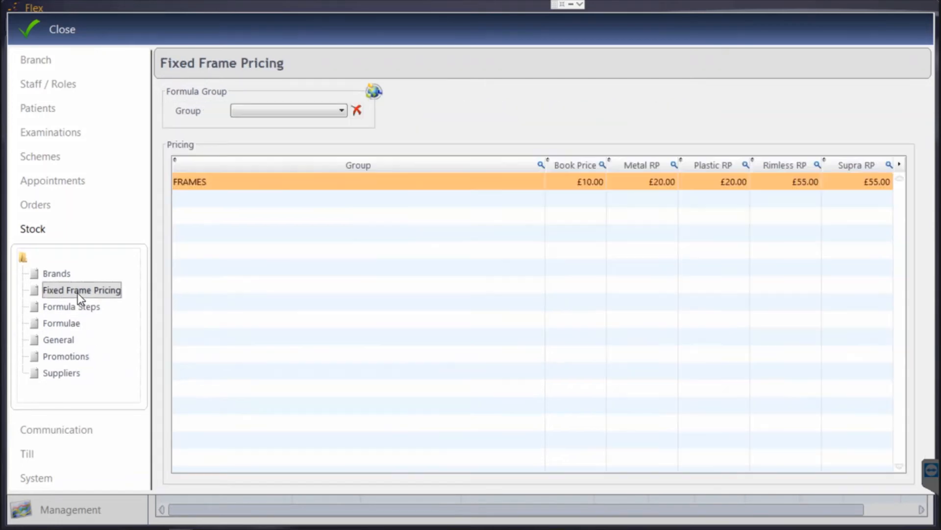
Step: Show FRAMES fixed prices (£10.00 book, £20.00 metal/plastic, £55.00 rimless/supra), then return to Formulae
left_click(248, 113)
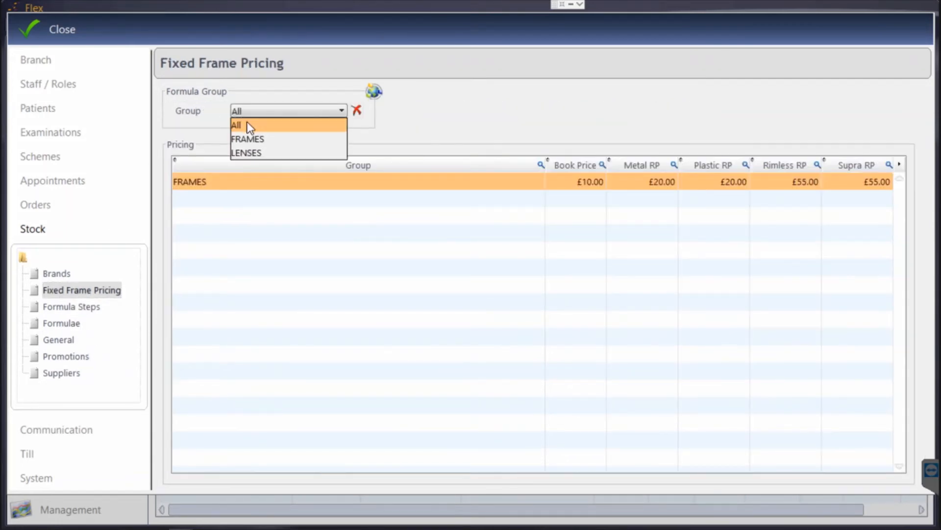
left_click(250, 137)
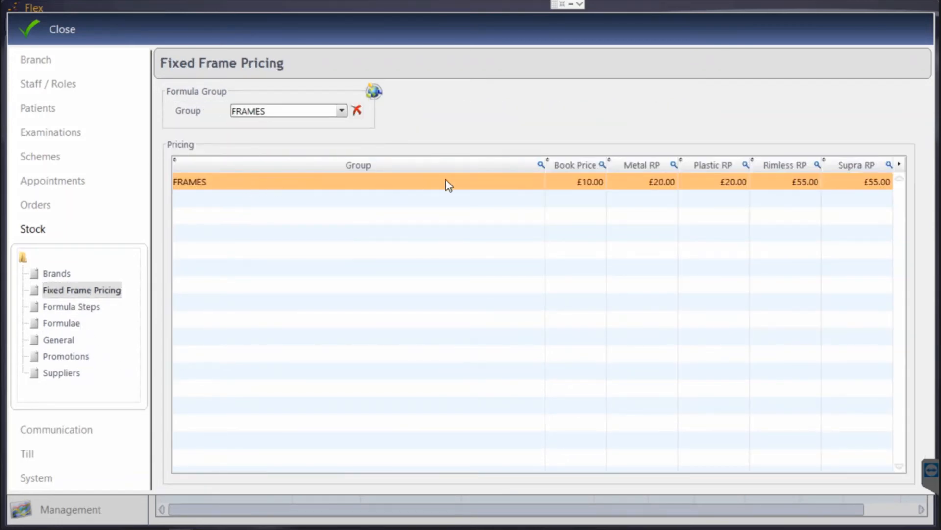
left_click(586, 189)
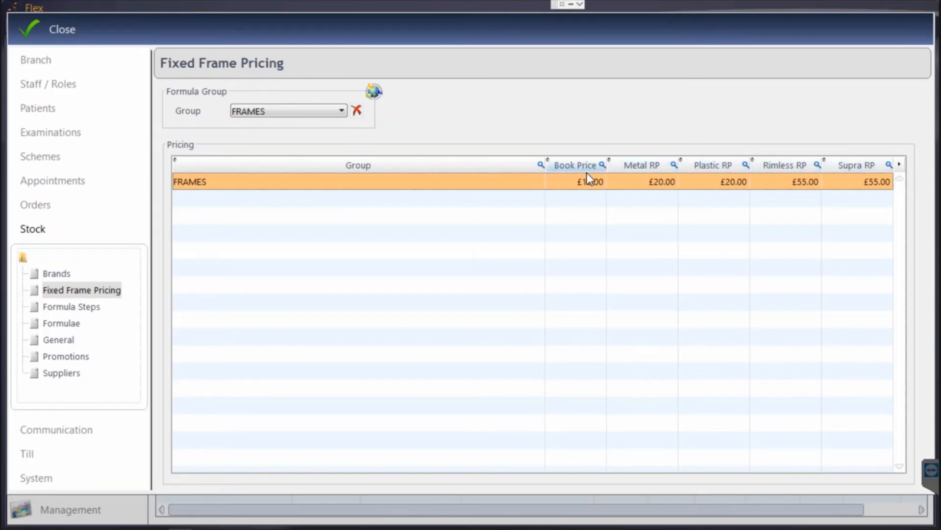
right_click(78, 296)
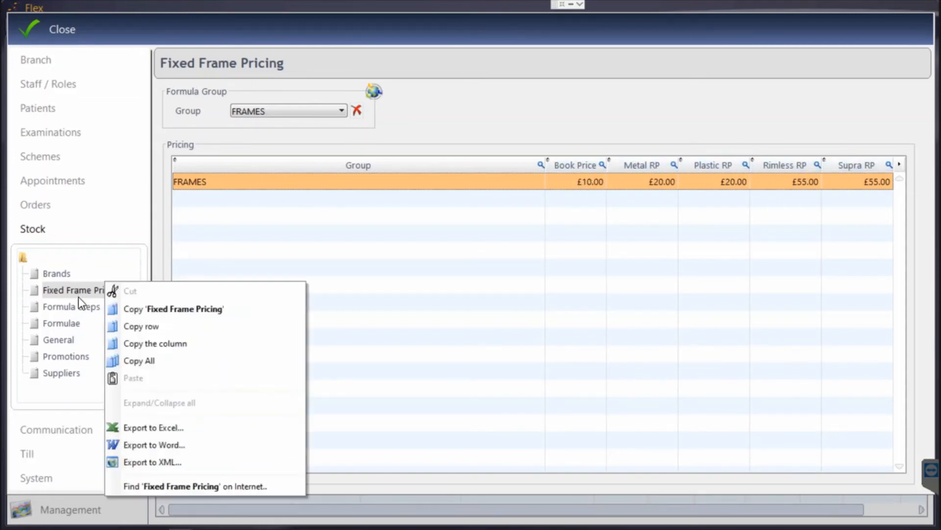
left_click(65, 319)
left_click(66, 322)
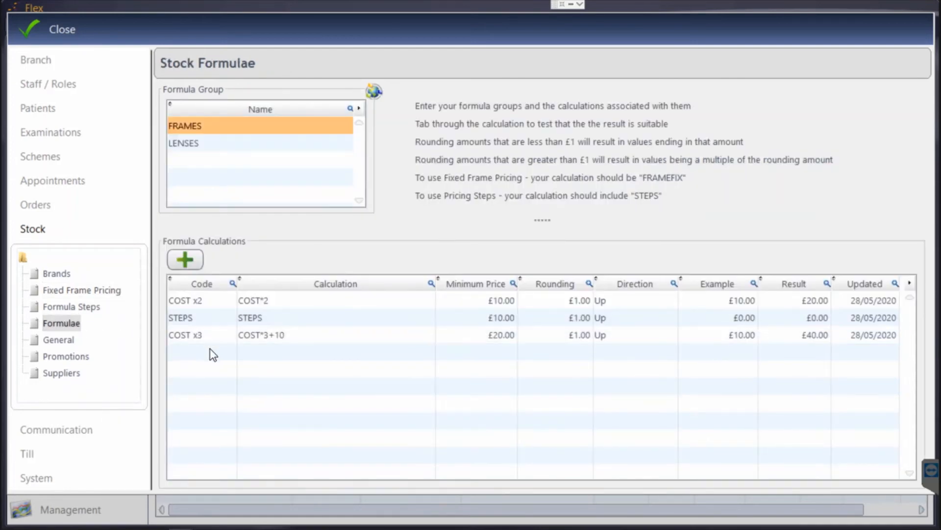
Step: Add a FIX formula row using FRAMEFIX, £10.00 minimum price, £1.00 rounding, direction Up
left_click(186, 260)
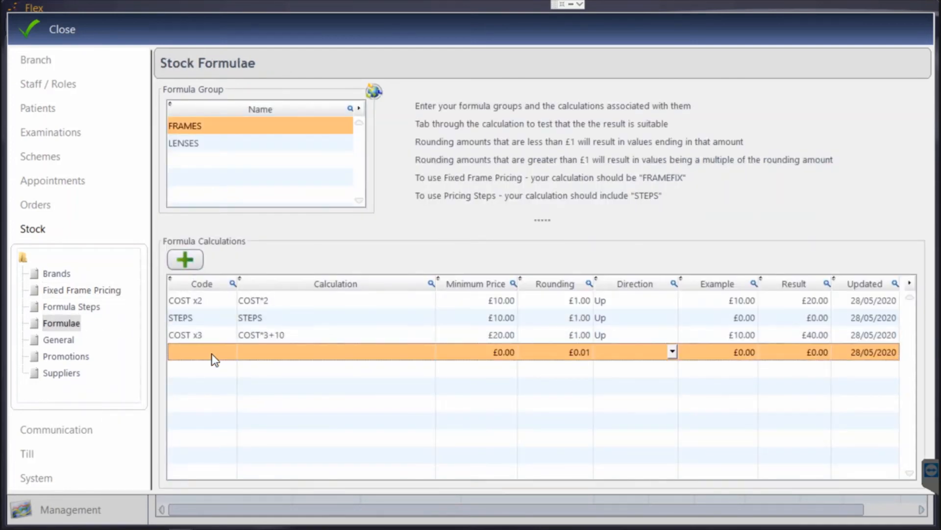
left_click(211, 354)
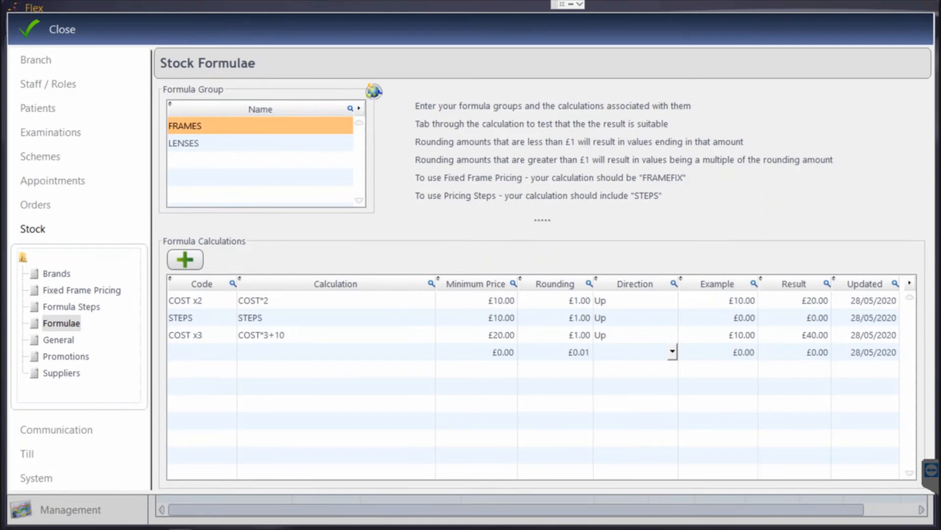
type("FIX")
key("Tab")
type("FRAMEFIX")
key("Tab")
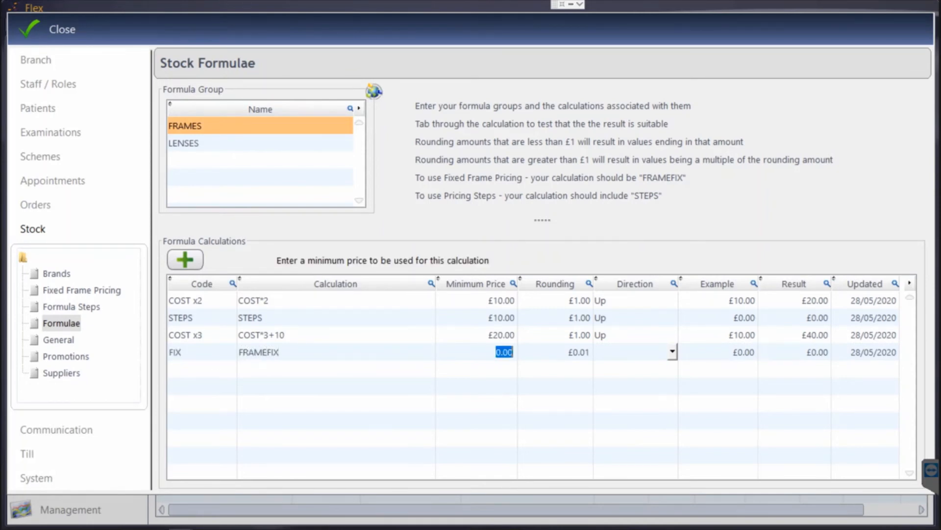
type("10")
key("Tab")
type("1")
key("Tab")
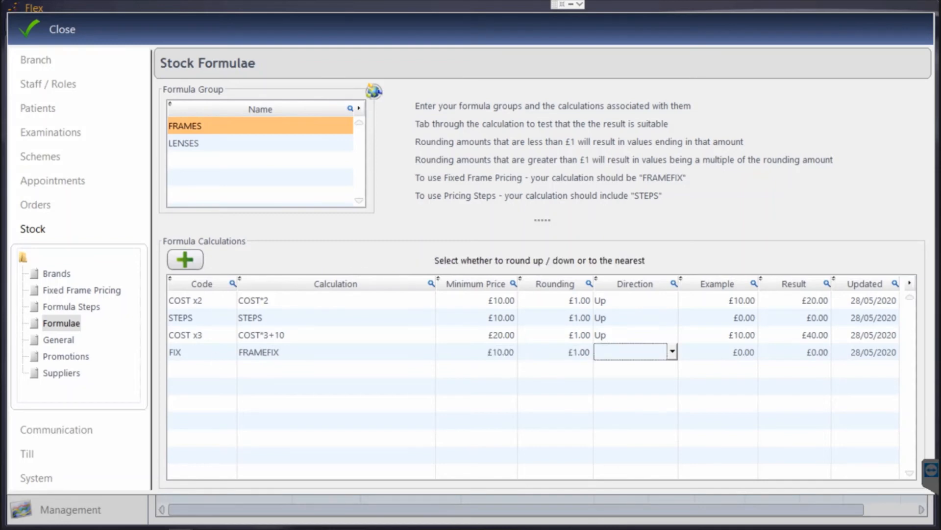
key("u")
left_click(324, 318)
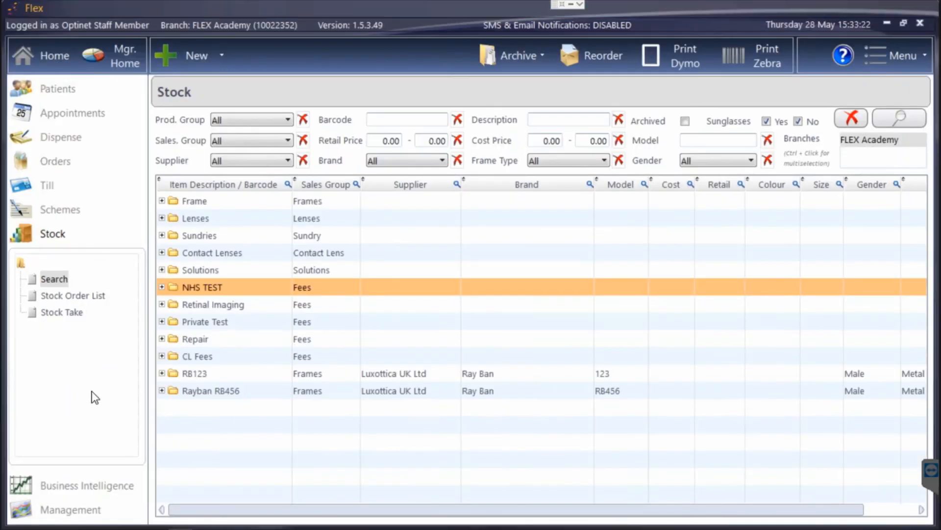
Step: Start a new frame and look through its supplier, brand, type and gender lists
left_click(196, 56)
left_click(212, 84)
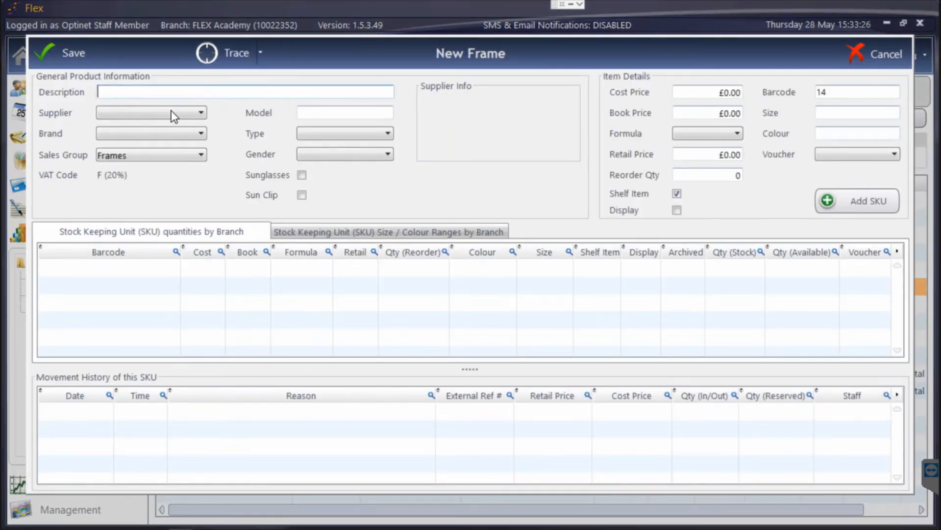
left_click(172, 116)
left_click(172, 118)
left_click(172, 134)
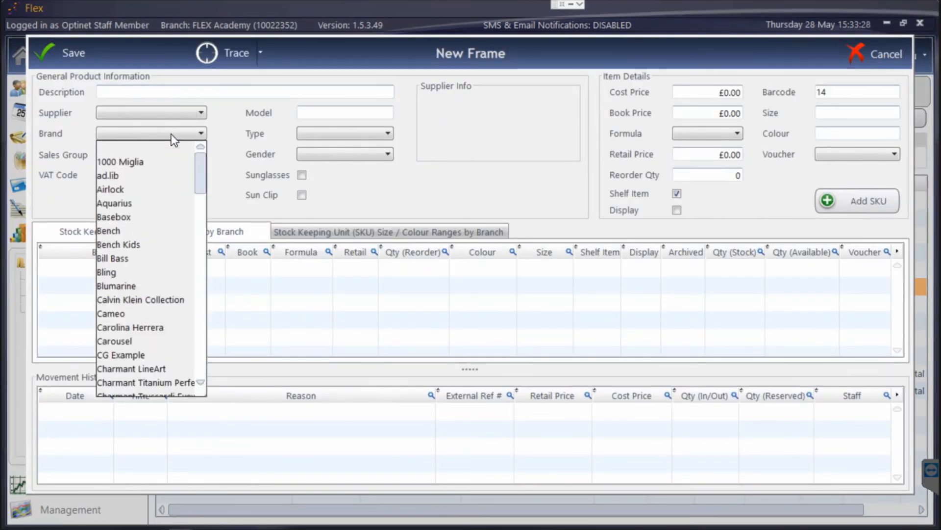
left_click(172, 134)
left_click(299, 131)
left_click(315, 133)
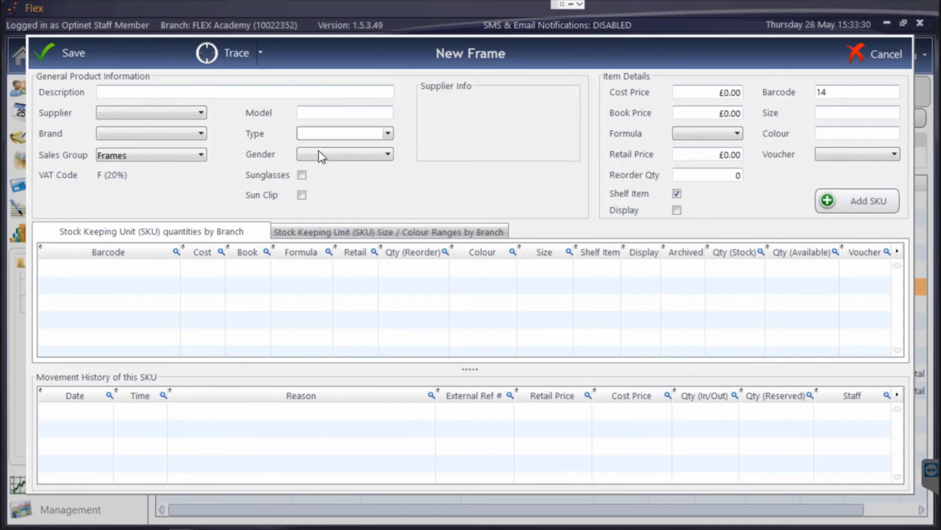
left_click(319, 151)
left_click(319, 153)
Step: Enter the frame description 'qwdwqed' and a £10.00 cost price
left_click(233, 92)
type("qwdwqe")
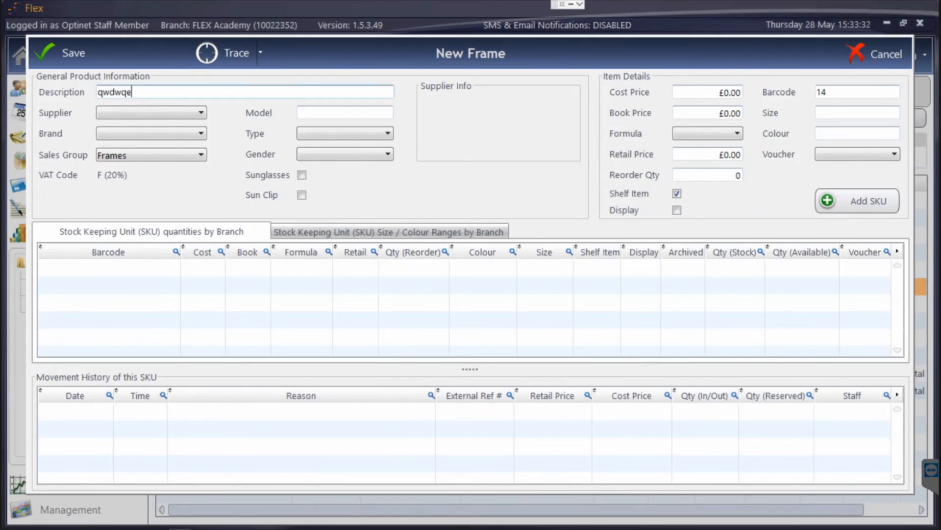
type("d")
left_click(695, 92)
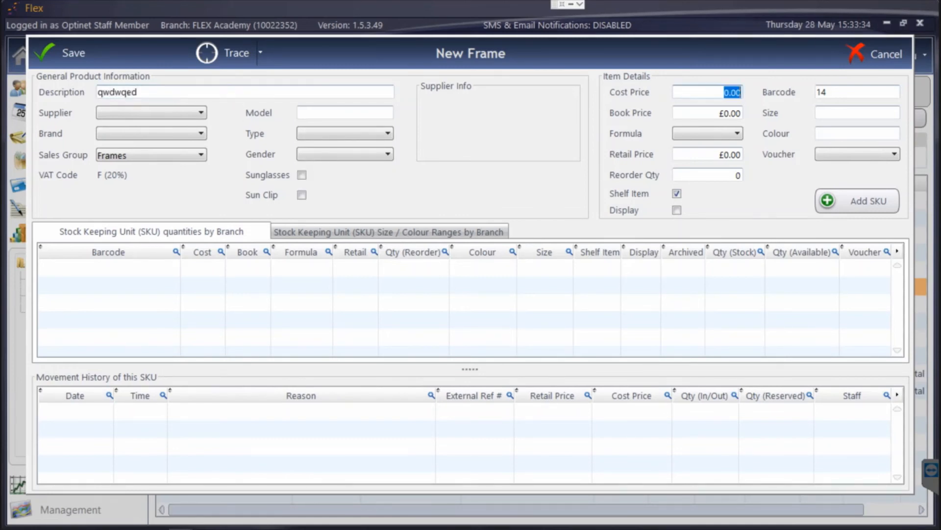
type("10")
key("Tab")
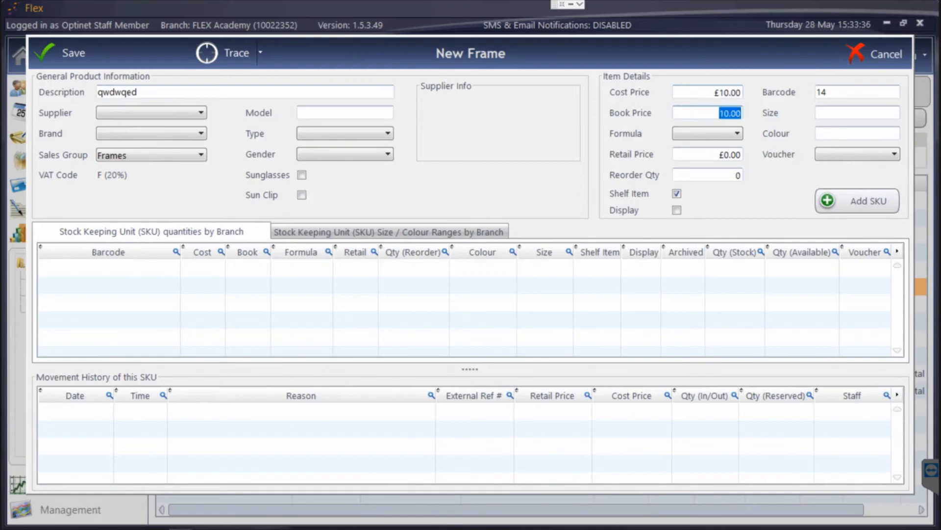
Step: Try the COST x2, COST x3 and STEPS pricing formulas on the frame
left_click(715, 133)
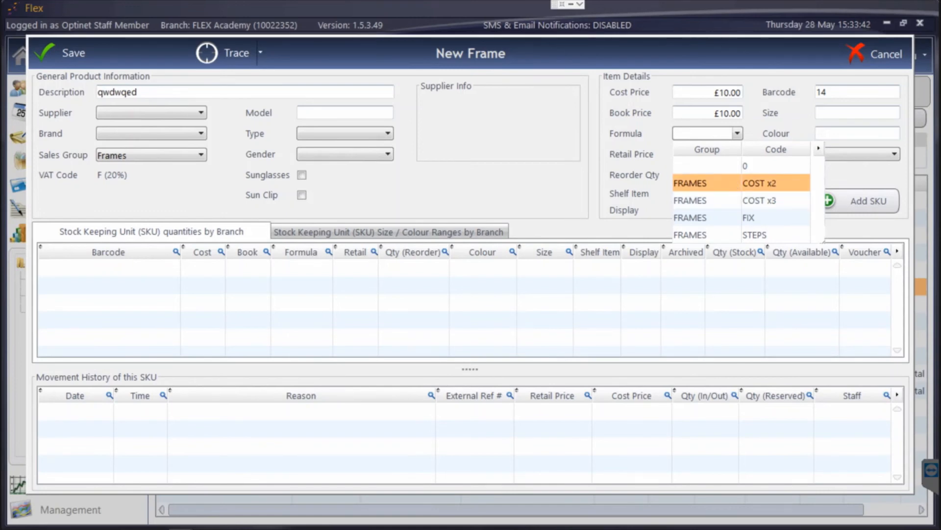
left_click(732, 182)
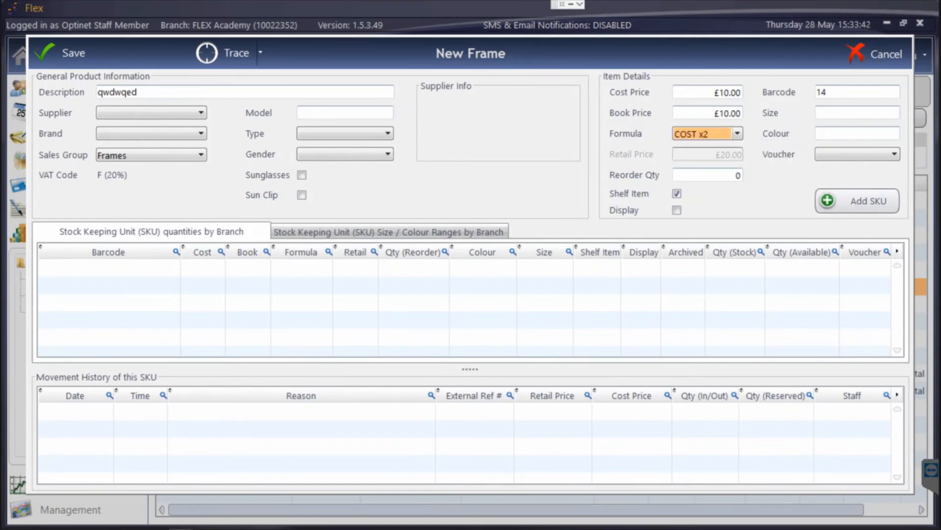
left_click(737, 134)
left_click(740, 200)
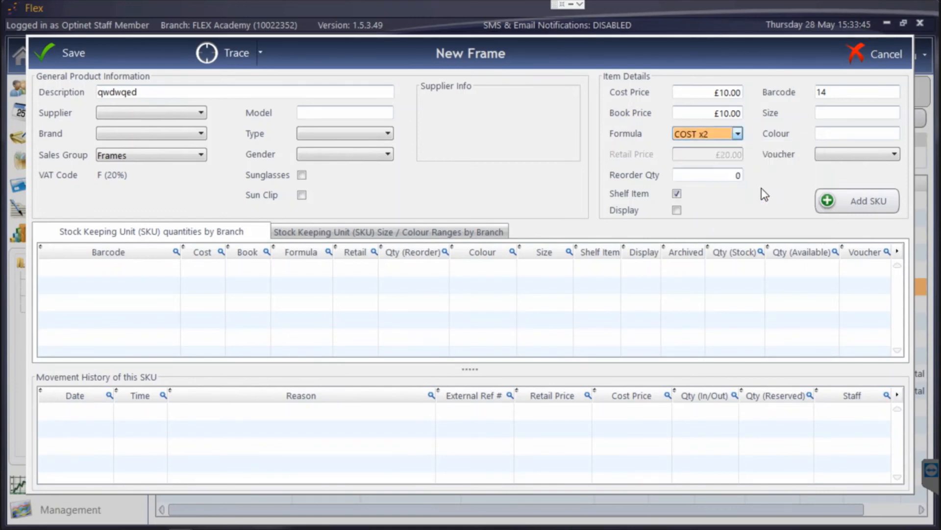
left_click(739, 139)
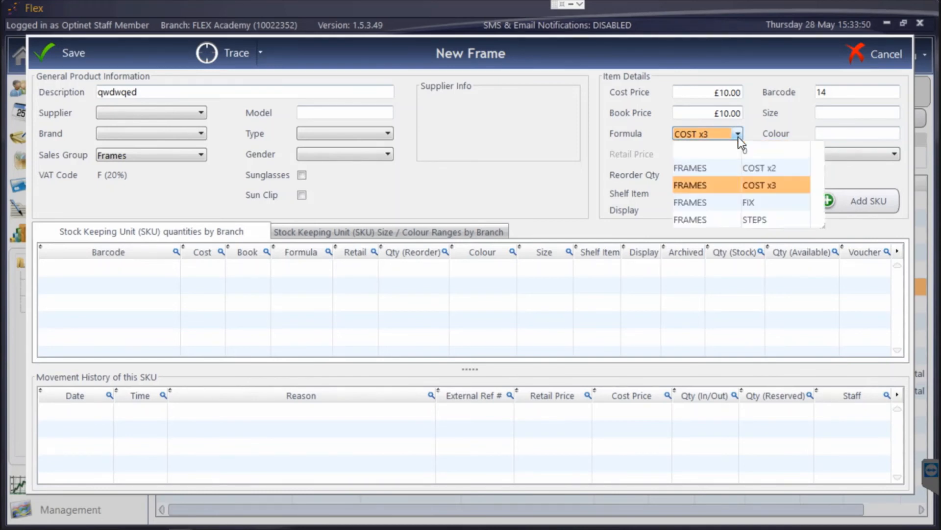
left_click(733, 227)
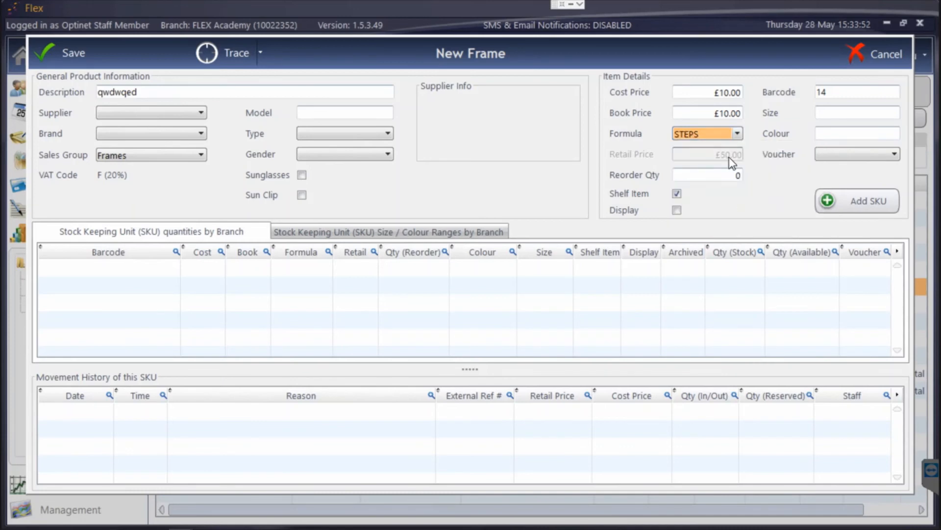
left_click(741, 138)
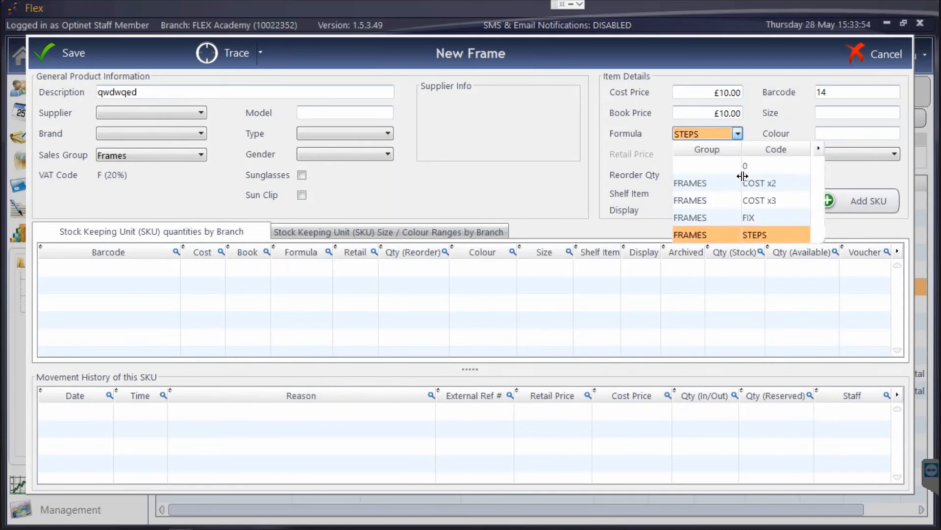
Step: Set the frame type to Metal and switch the formula to FIX
left_click(333, 150)
left_click(349, 135)
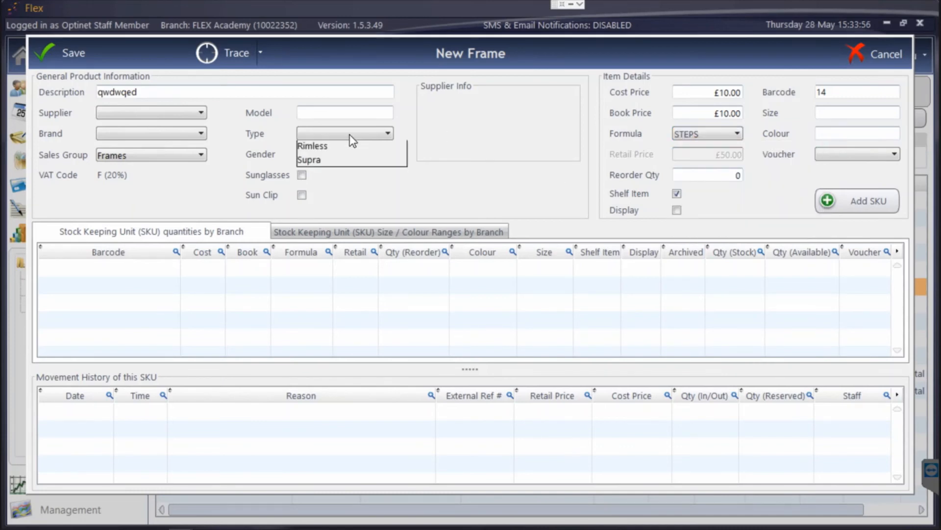
left_click(343, 147)
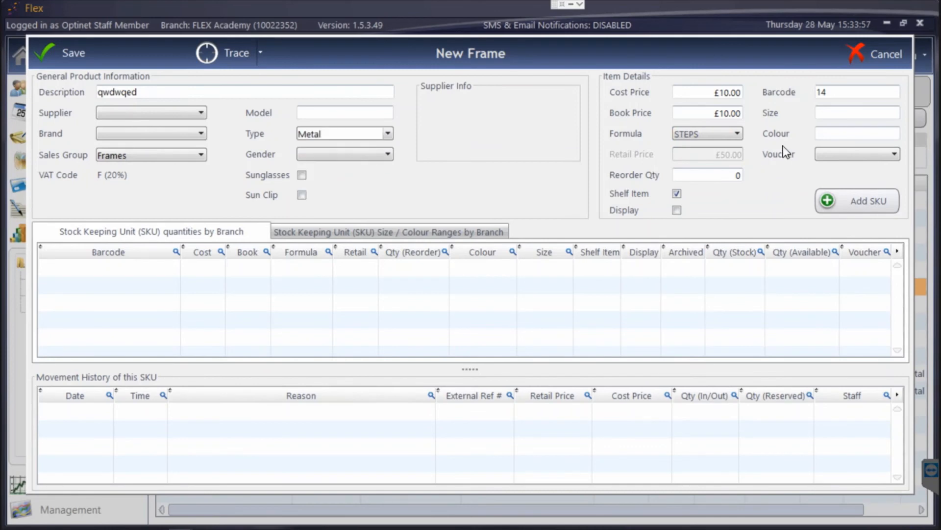
left_click(712, 132)
left_click(727, 215)
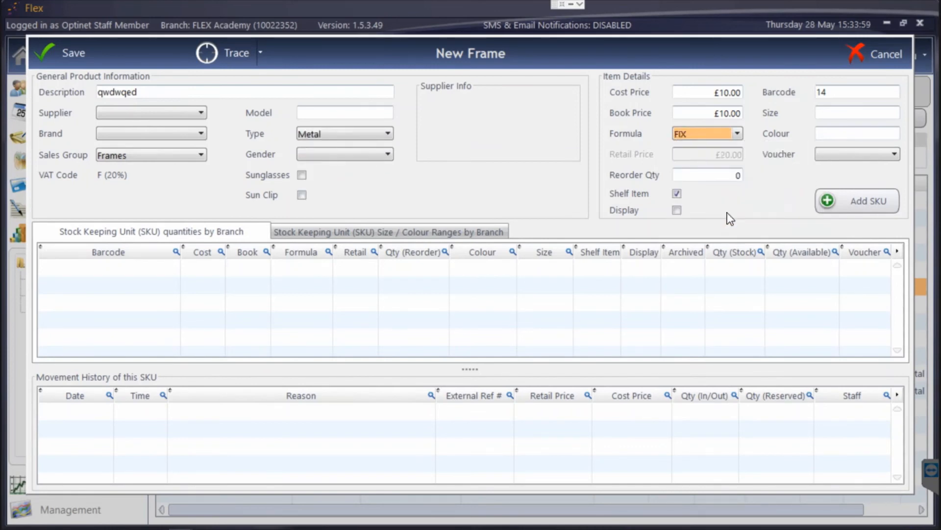
Step: Change the frame type to Rimless and reapply FIX, giving a £55.00 retail price
left_click(369, 138)
left_click(371, 171)
left_click(726, 135)
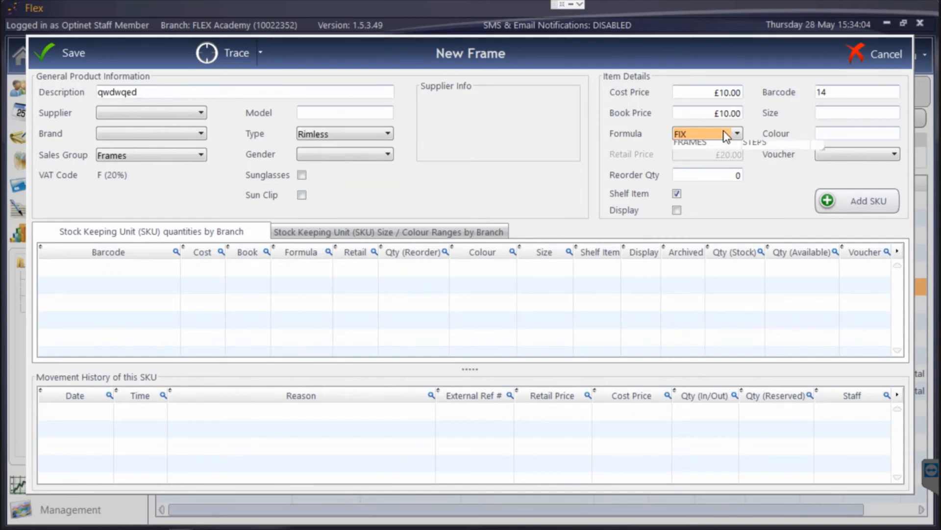
left_click(727, 213)
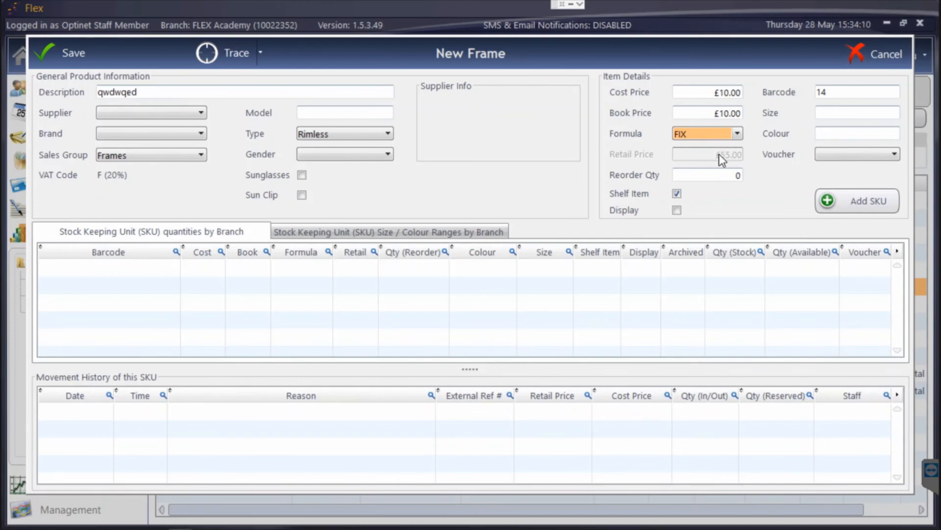
Step: Discard the new frame, give RB123's SKU the COST x2 formula, and close the RB123 form
left_click(902, 54)
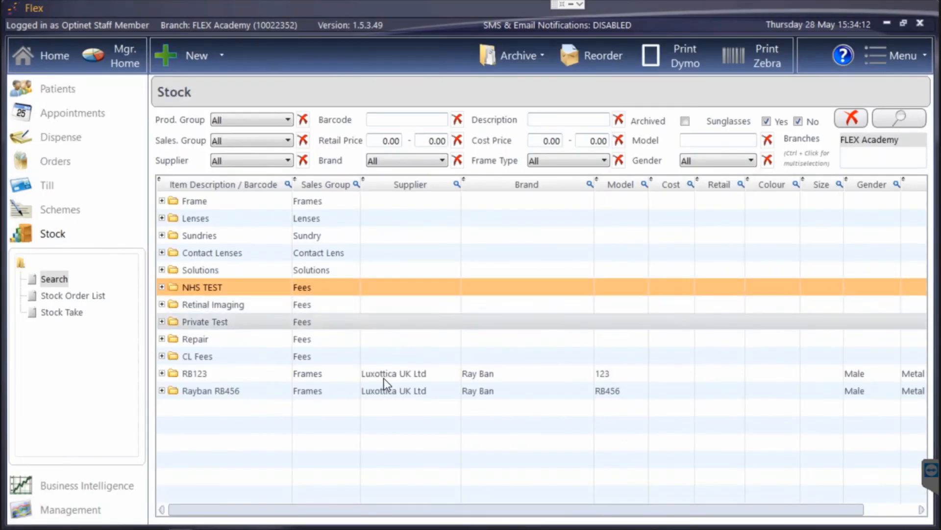
double_click(387, 378)
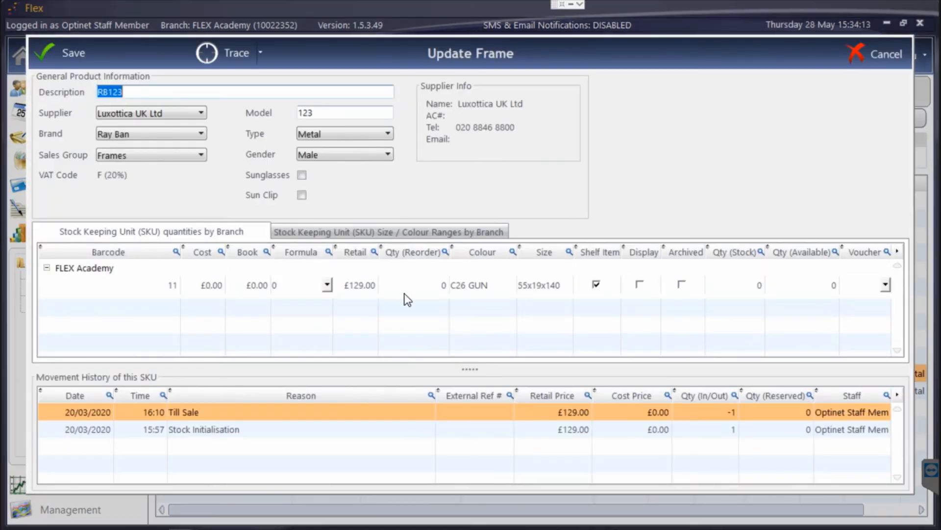
left_click(323, 285)
left_click(323, 285)
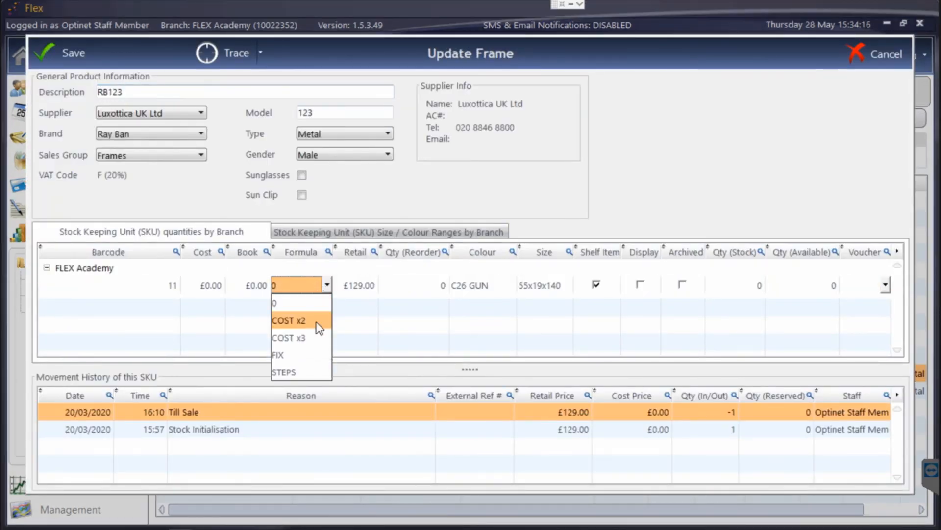
left_click(312, 320)
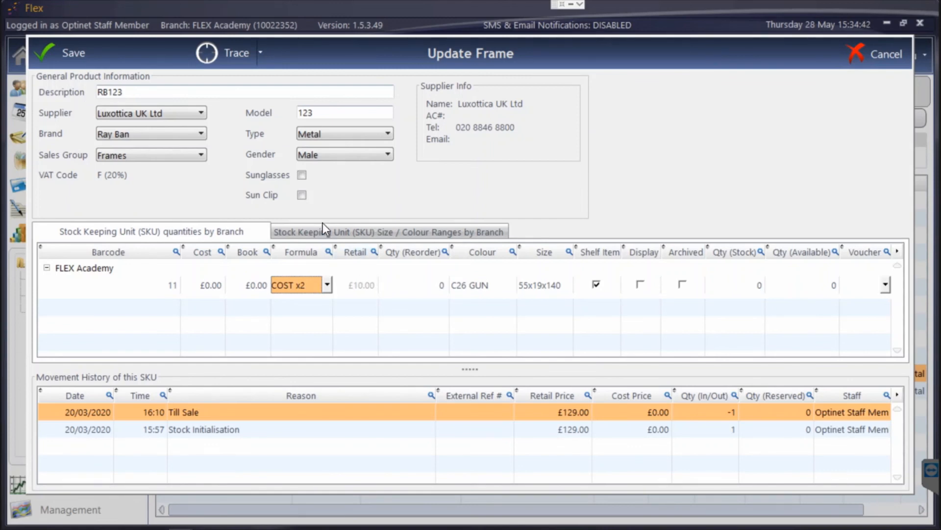
left_click(850, 47)
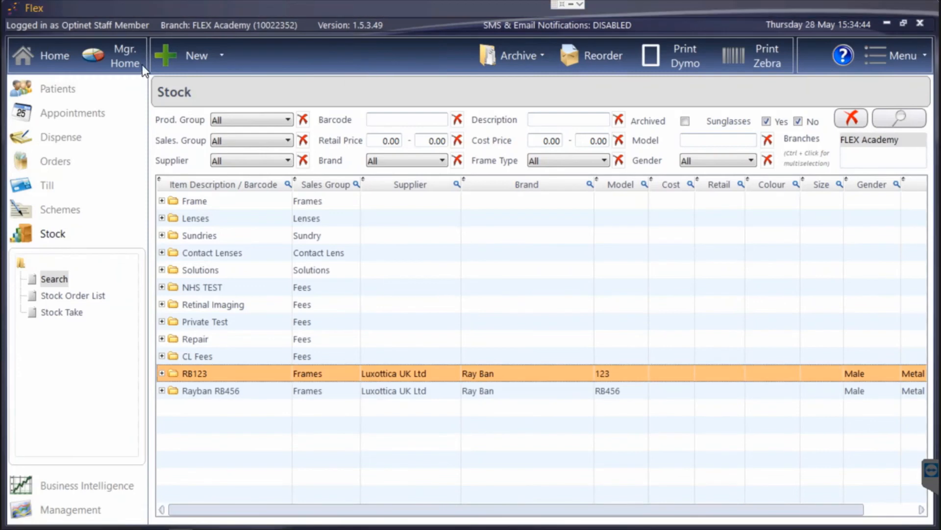
left_click(169, 52)
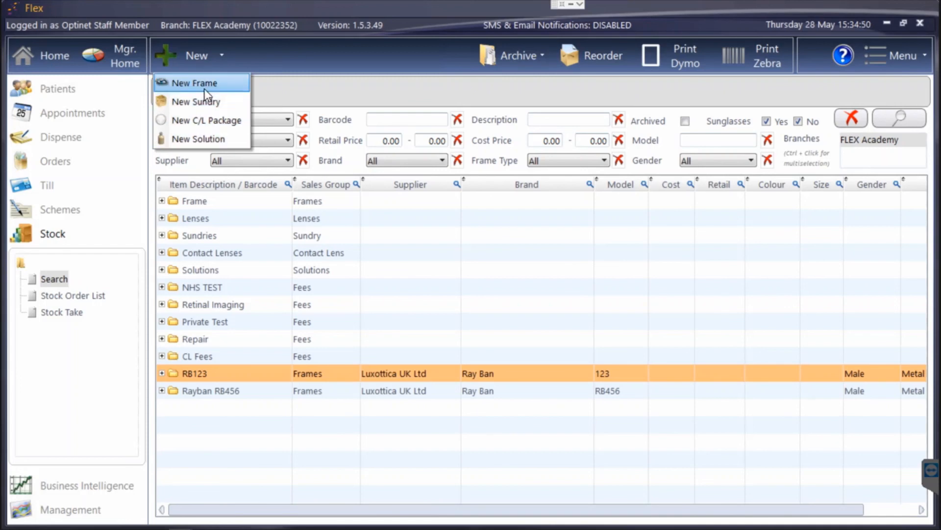
Step: Open a New Sundry to view its available formulas, then discard it unsaved
left_click(203, 101)
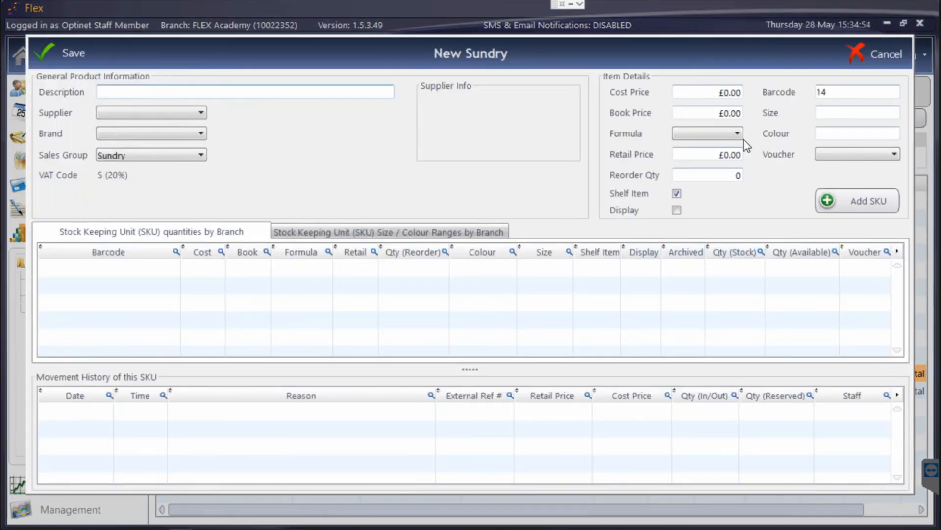
left_click(722, 131)
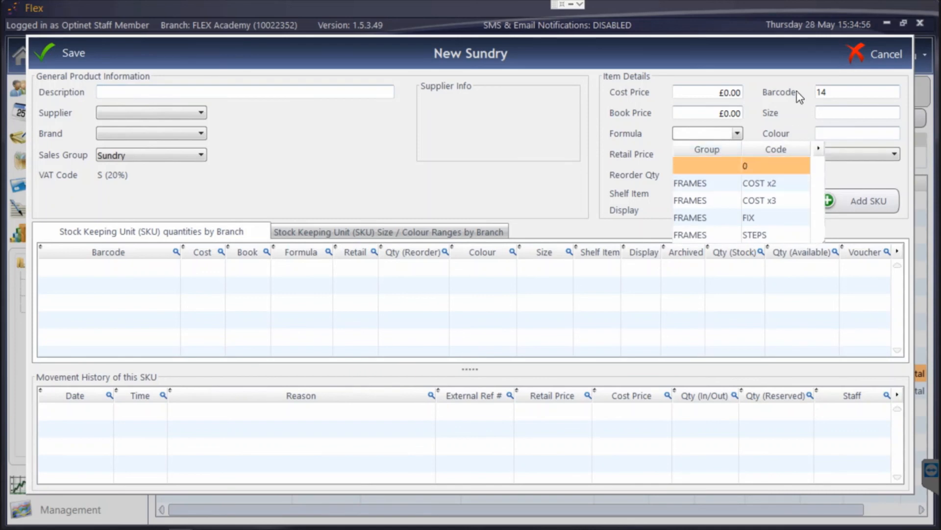
left_click(849, 55)
left_click(850, 55)
left_click(920, 52)
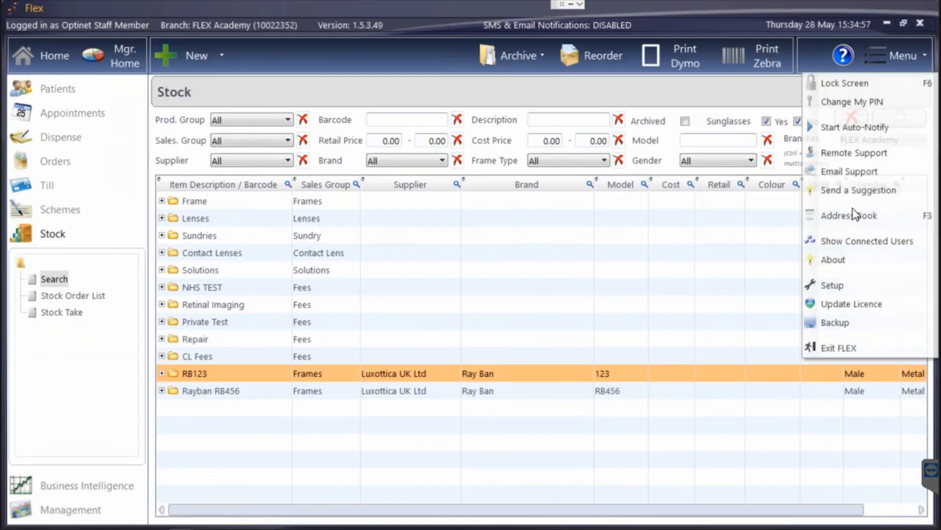
Step: Go to Setup Orders, My Lens Prices, and show the FLEX supplier's lenses
left_click(854, 292)
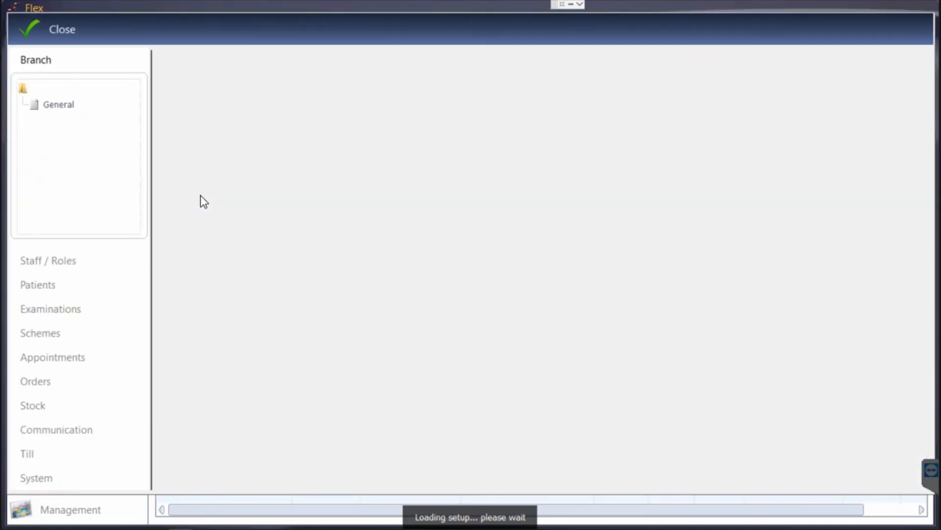
left_click(51, 380)
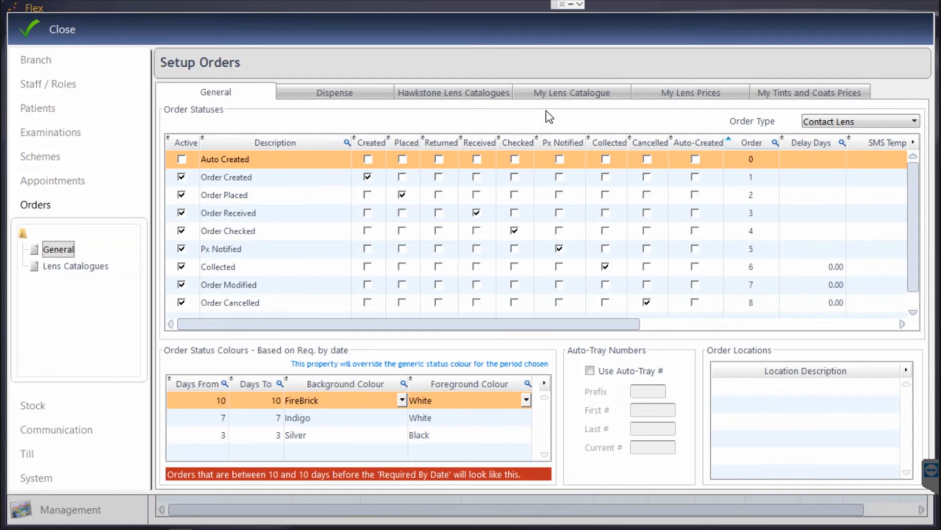
left_click(669, 94)
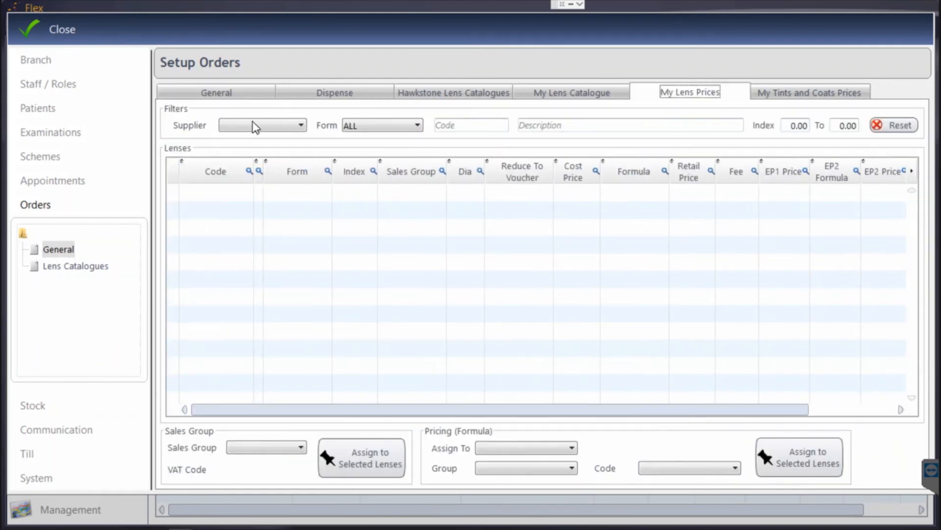
left_click(253, 126)
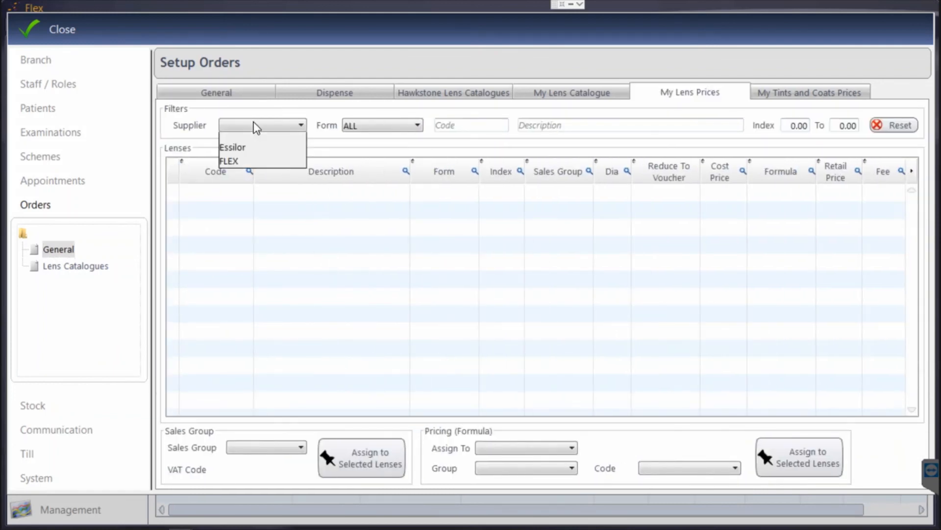
left_click(260, 167)
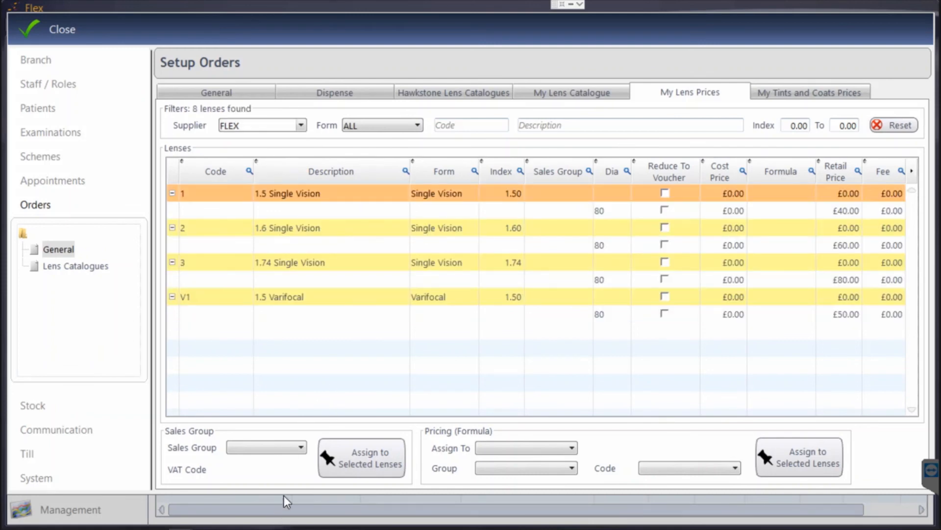
Step: Assign the FRAMES group's COST x2 formula to lens retail price, then close setup
left_click(486, 448)
left_click(497, 460)
left_click(499, 468)
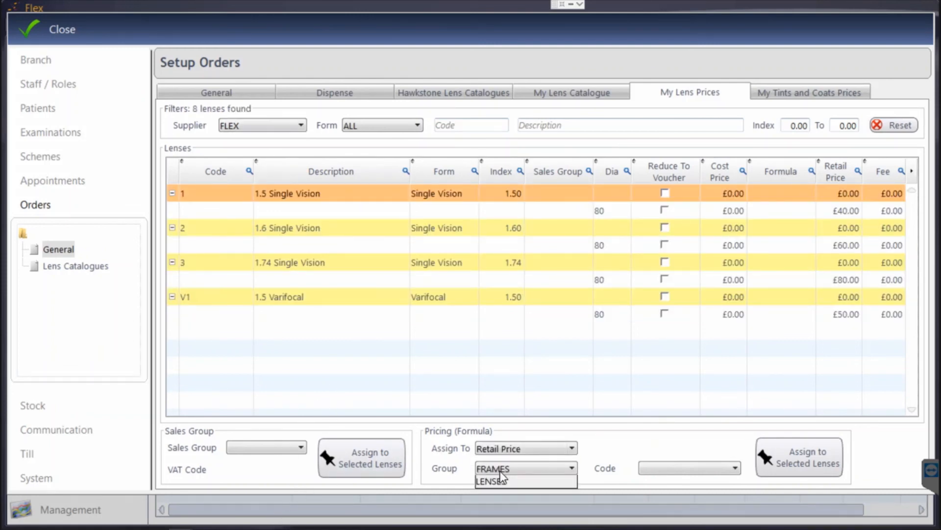
left_click(507, 482)
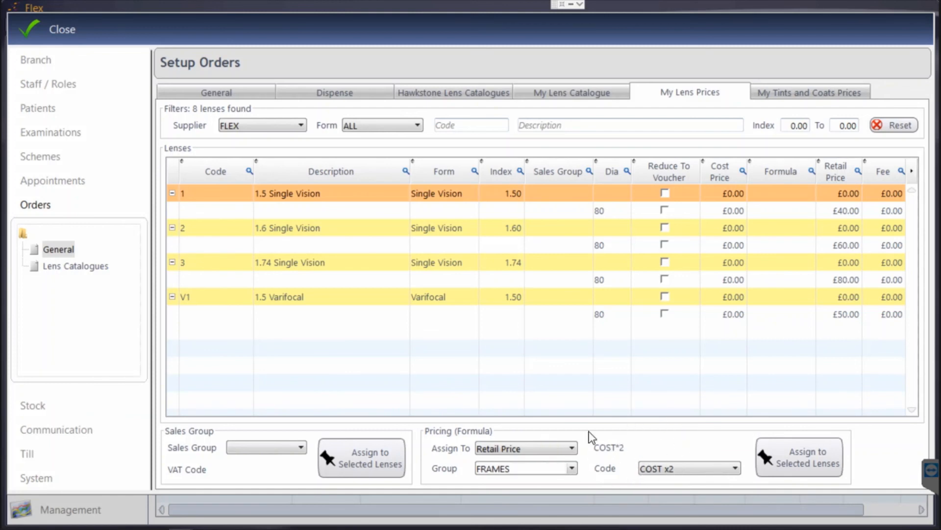
left_click(558, 468)
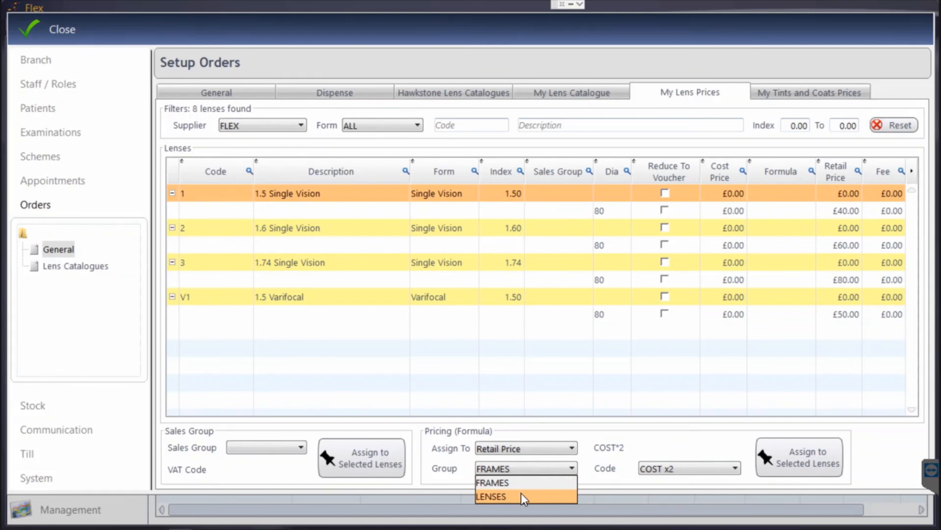
left_click(666, 421)
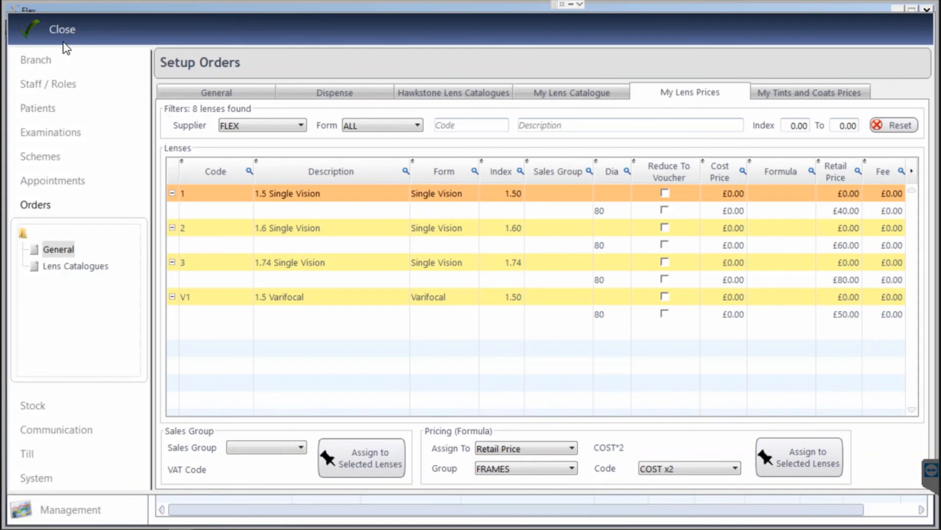
left_click(62, 42)
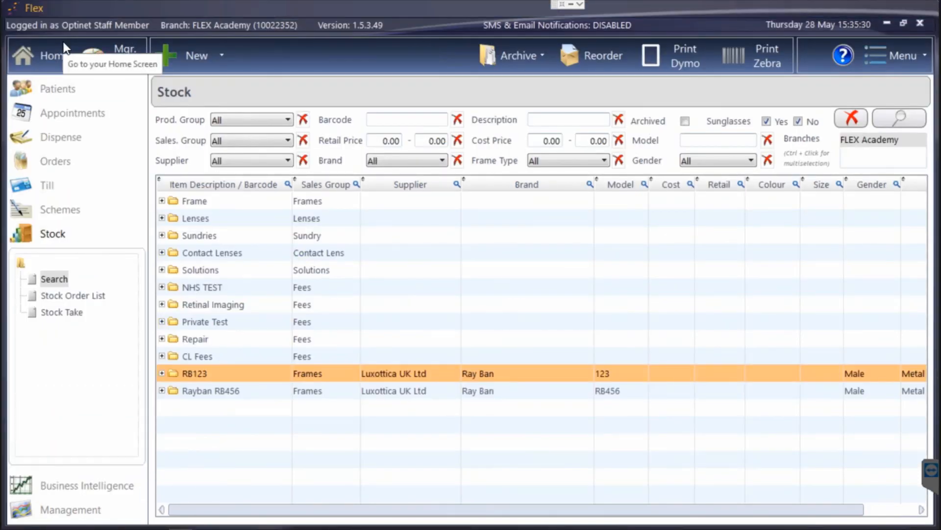